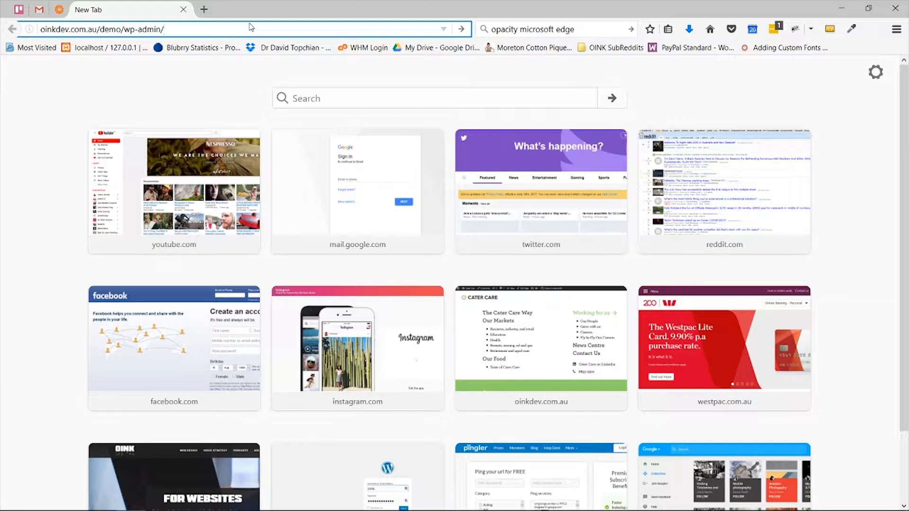
Open oinkdev.com.au/demo/wp-admin/ and log in with the first saved username and password.
left_click_drag(175, 29, 116, 29)
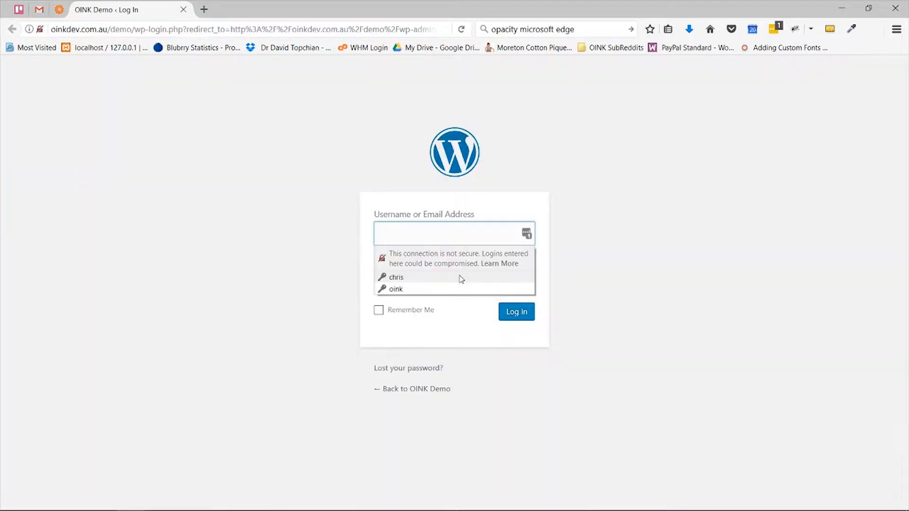
left_click(461, 277)
left_click(516, 311)
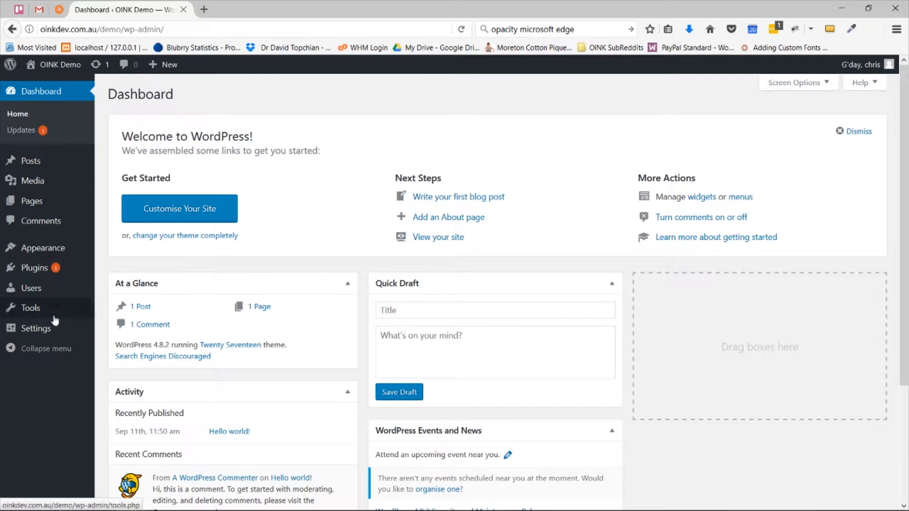
Examine the dashboard's admin sections and their submenus, from Posts, Media and Pages to Appearance, Plugins, Users and Tools.
mouse_move(53, 333)
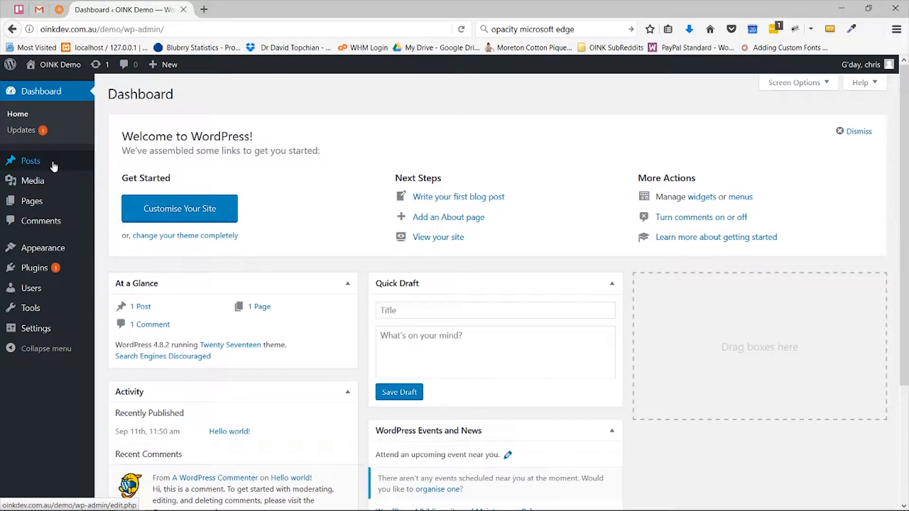
mouse_move(68, 249)
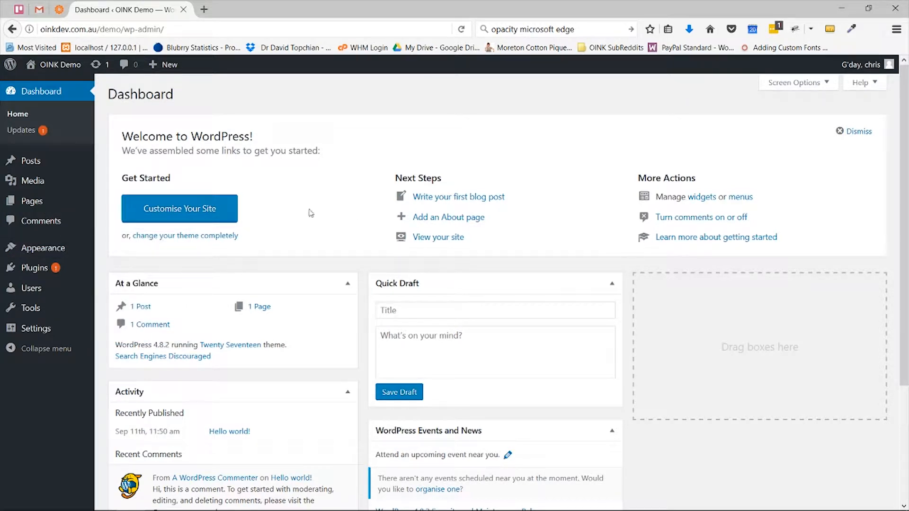
mouse_move(45, 163)
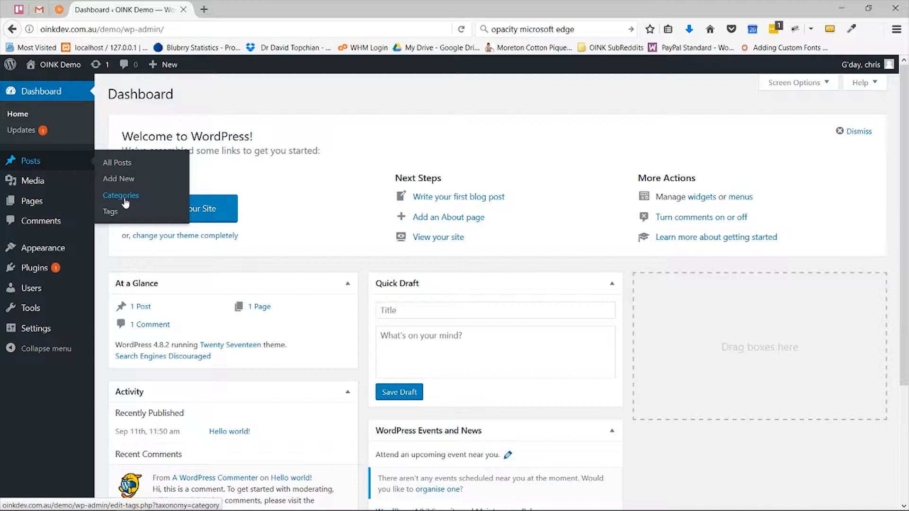
mouse_move(57, 182)
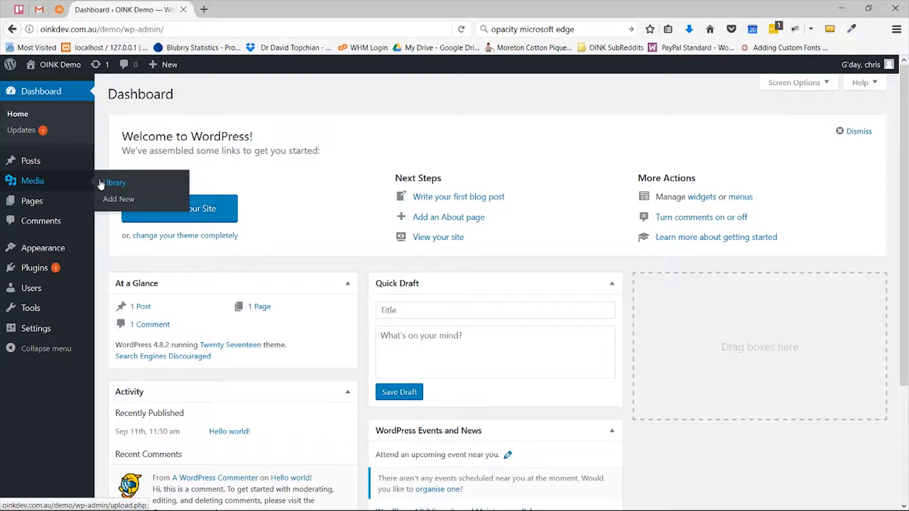
mouse_move(71, 201)
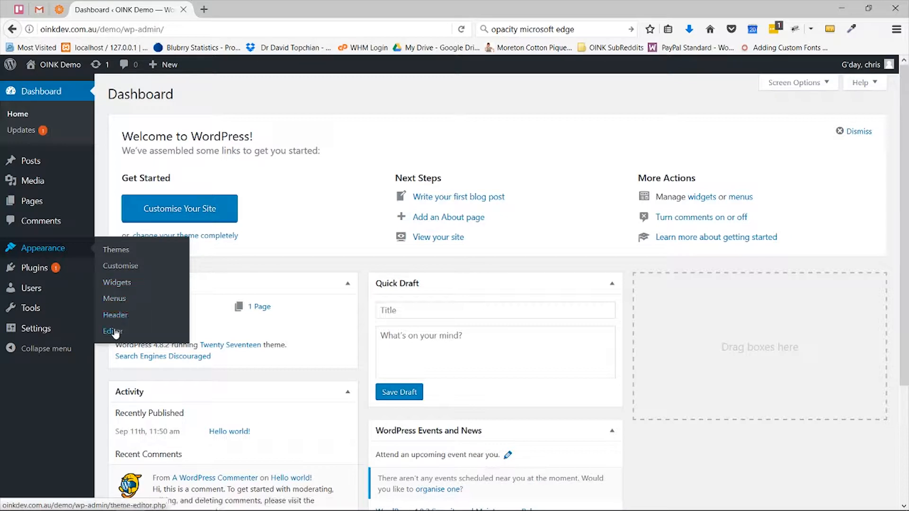
mouse_move(40, 272)
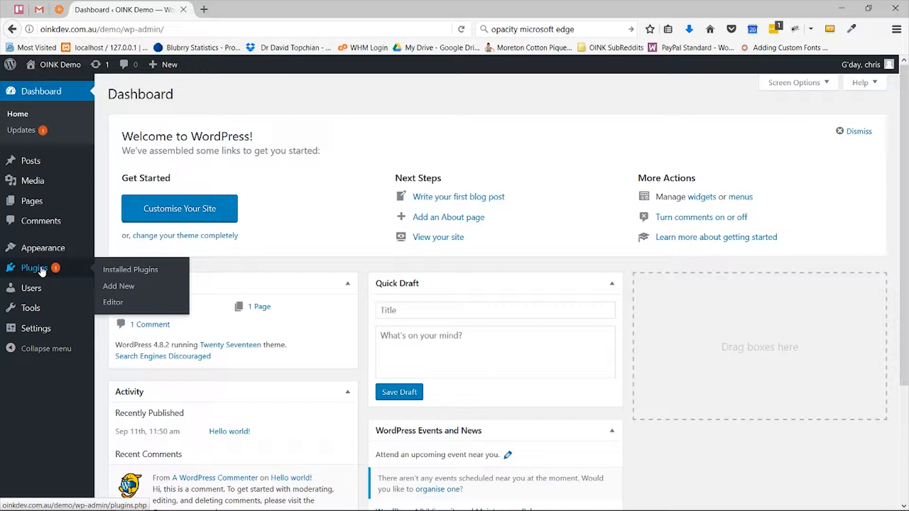
mouse_move(48, 290)
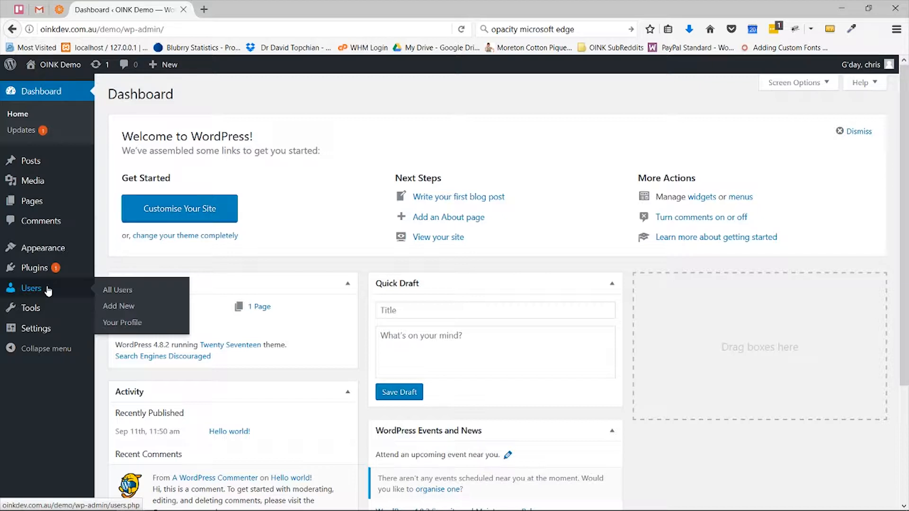
mouse_move(61, 310)
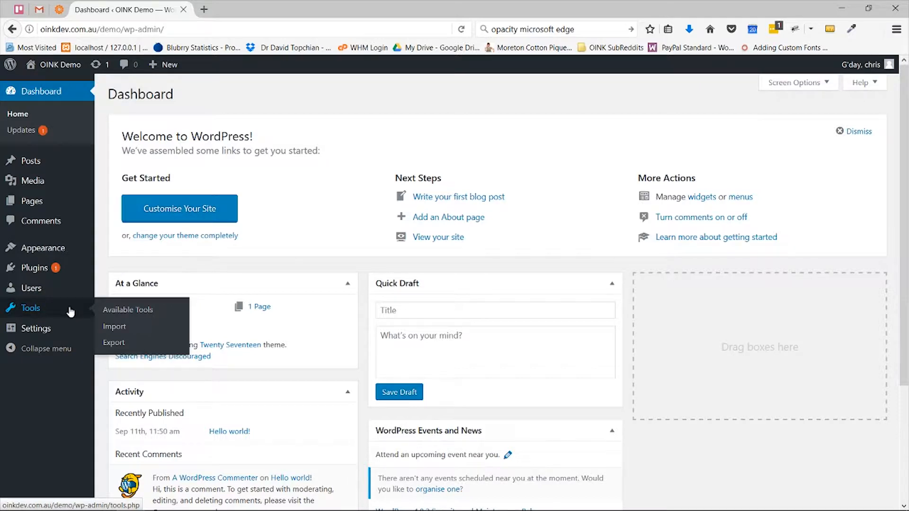
Open the General settings and compare the site tagline with the site's front page in a second tab.
mouse_move(63, 332)
left_click(127, 335)
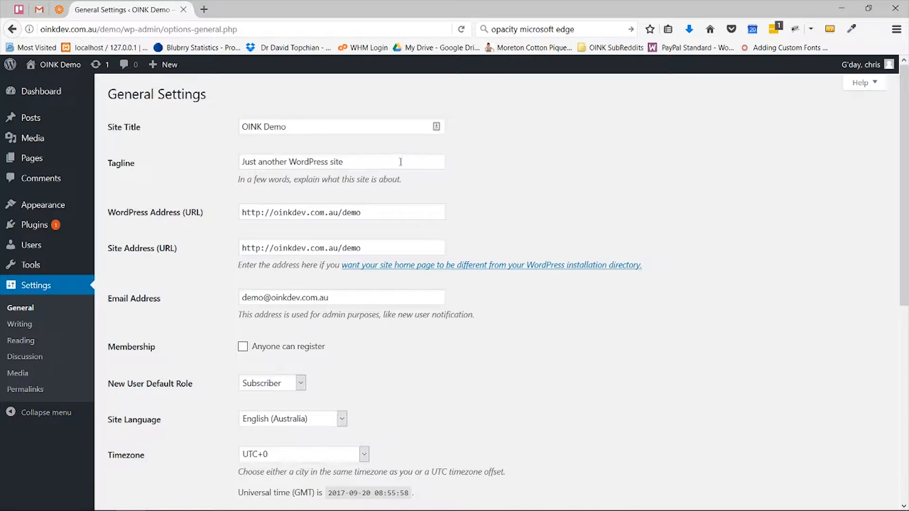
left_click_drag(400, 162, 217, 161)
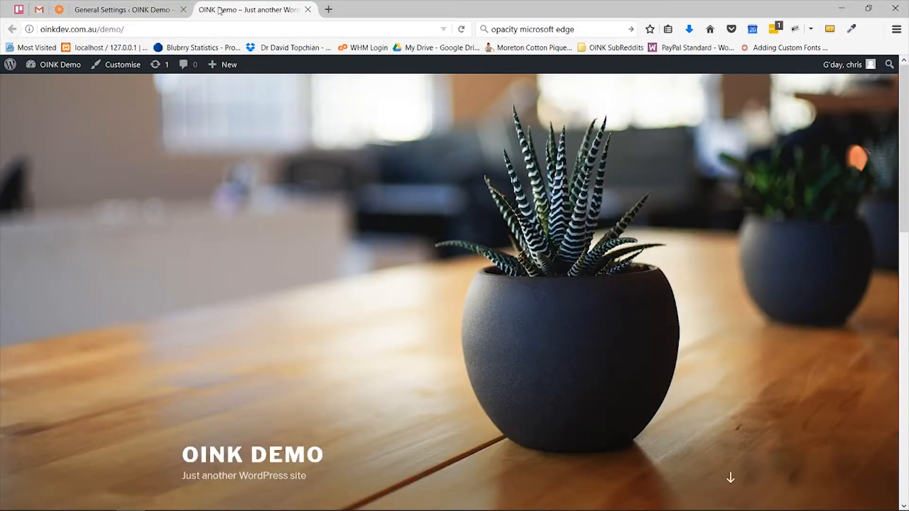
left_click(152, 11)
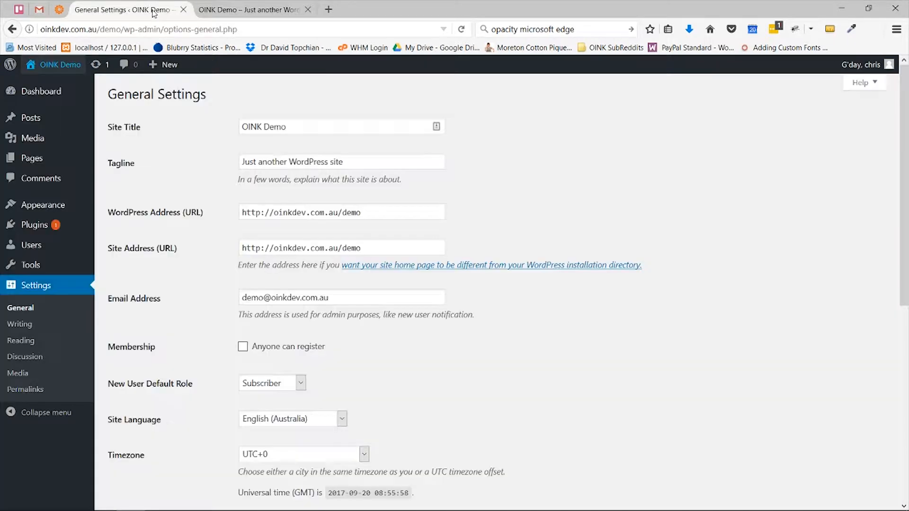
Examine the demo site's front page, including the header title and tagline, the posts and the sidebar widgets.
left_click(252, 13)
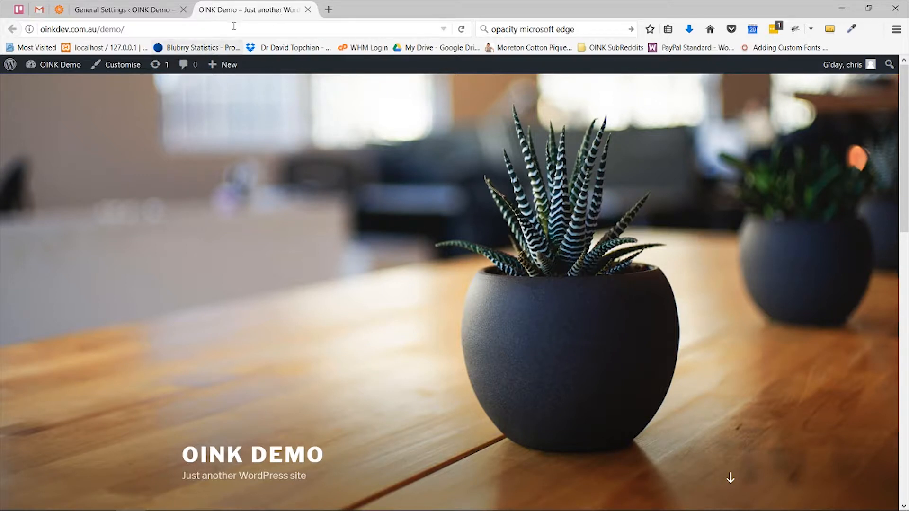
scroll(422, 220, "down", 5)
left_click_drag(184, 214, 324, 215)
left_click_drag(373, 199, 164, 199)
scroll(476, 222, "down", 4)
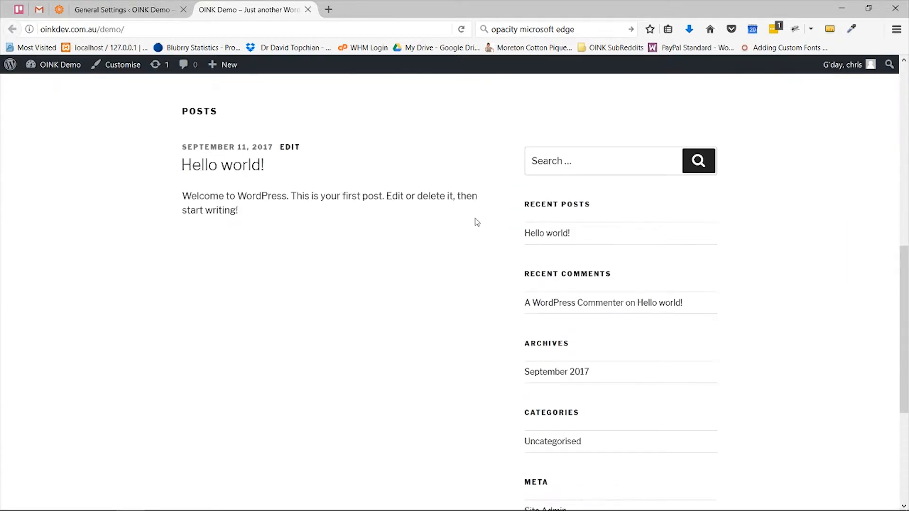
scroll(478, 228, "down", 5)
scroll(477, 227, "up", 8)
scroll(478, 225, "down", 6)
scroll(479, 222, "up", 10)
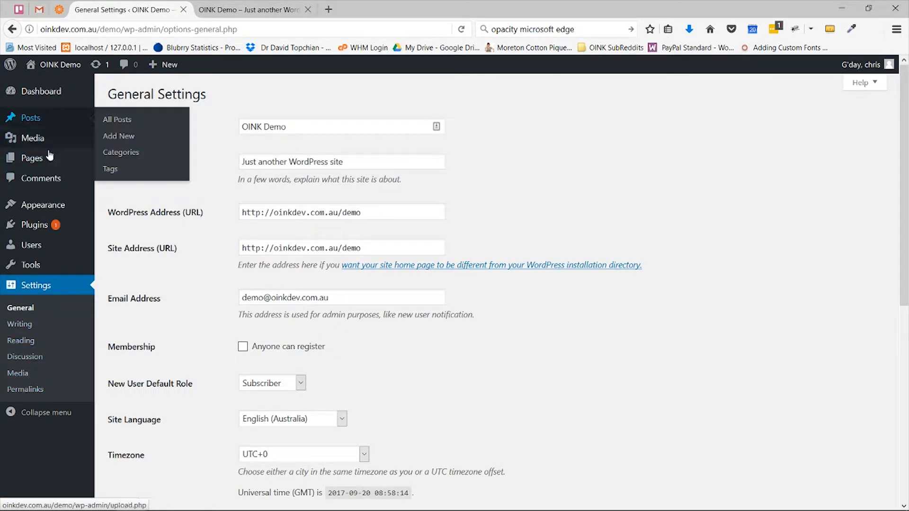
Add a new page from the list of all pages and title it "About".
mouse_move(50, 162)
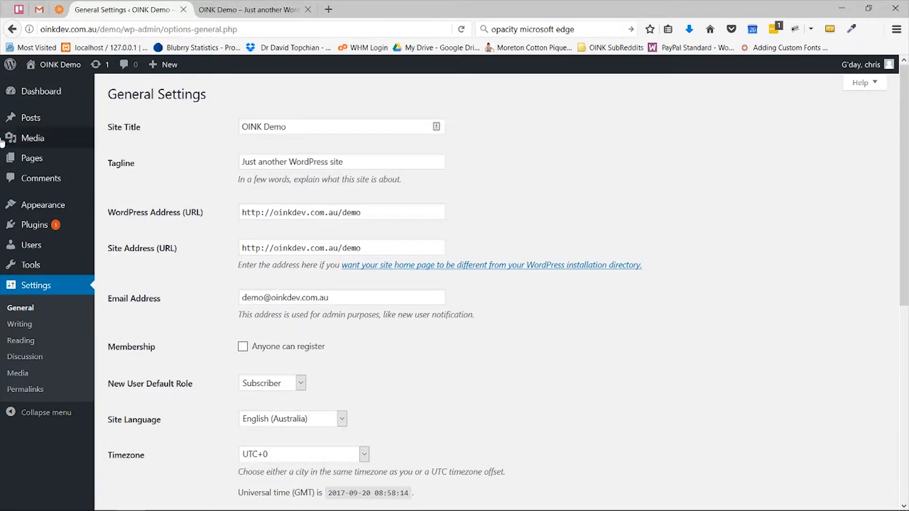
left_click(119, 176)
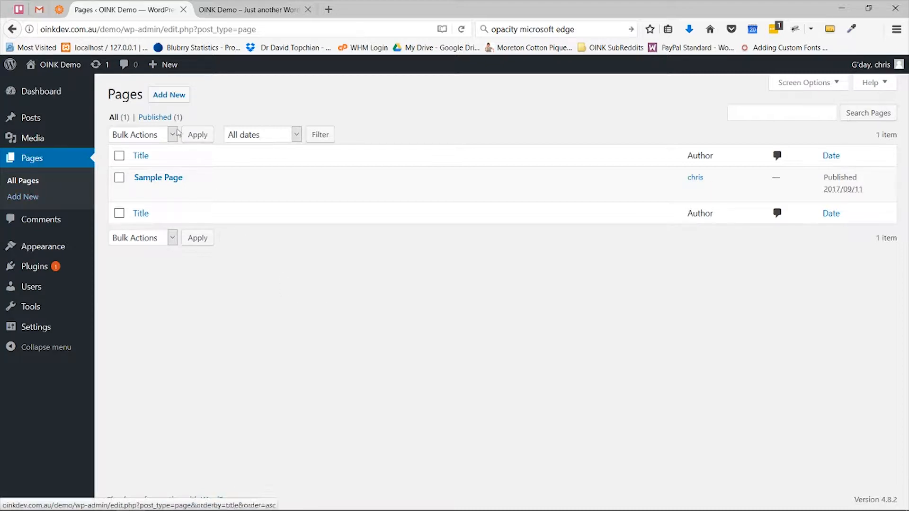
left_click(176, 94)
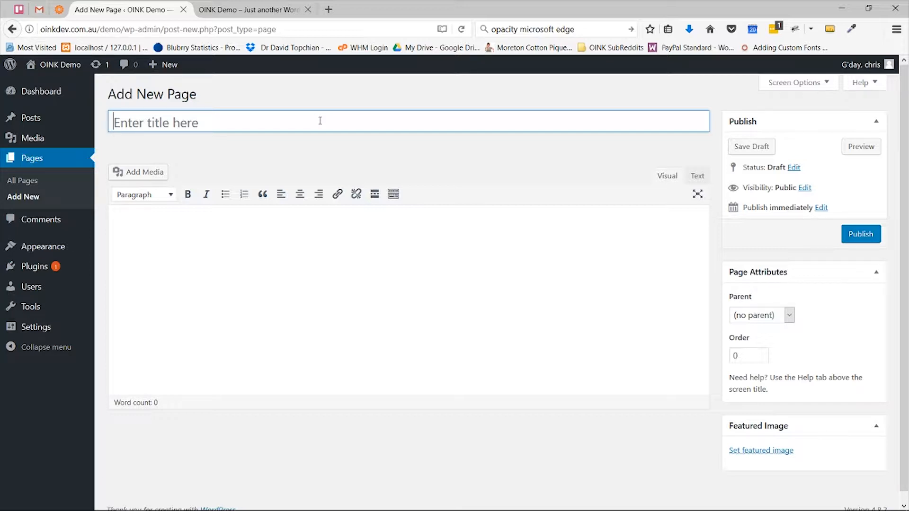
type("About")
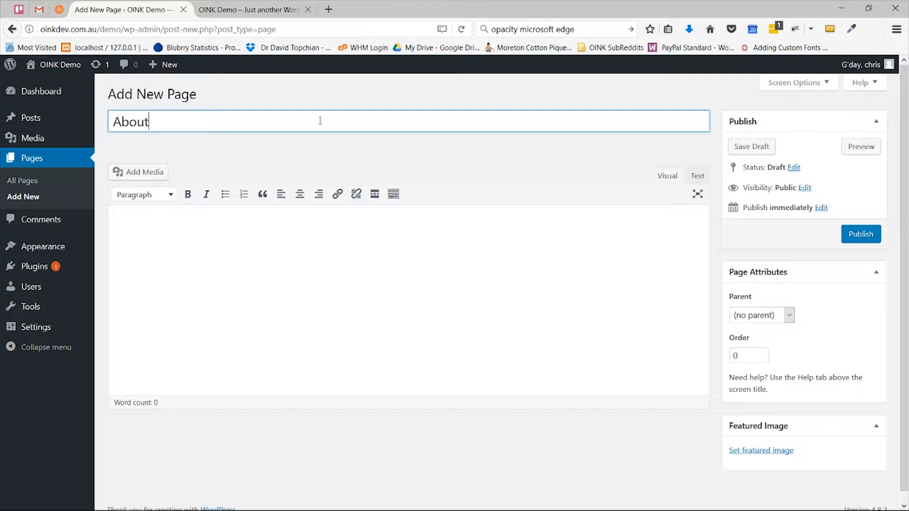
Write two paragraphs in the page body: "This is the page contnet about us." and "If I want BOLD text I can do that".
left_click(431, 277)
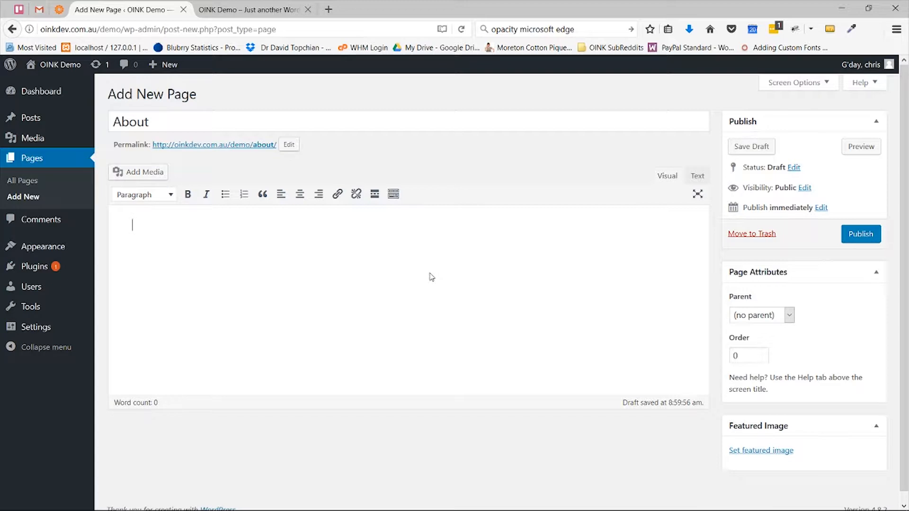
type("This is the page contnet ")
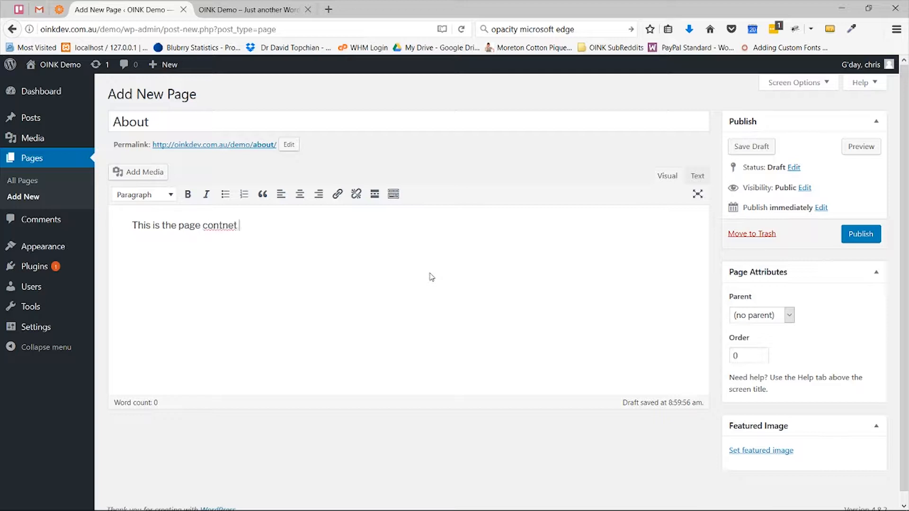
type("about us.")
key("Return")
type("If I want BOL")
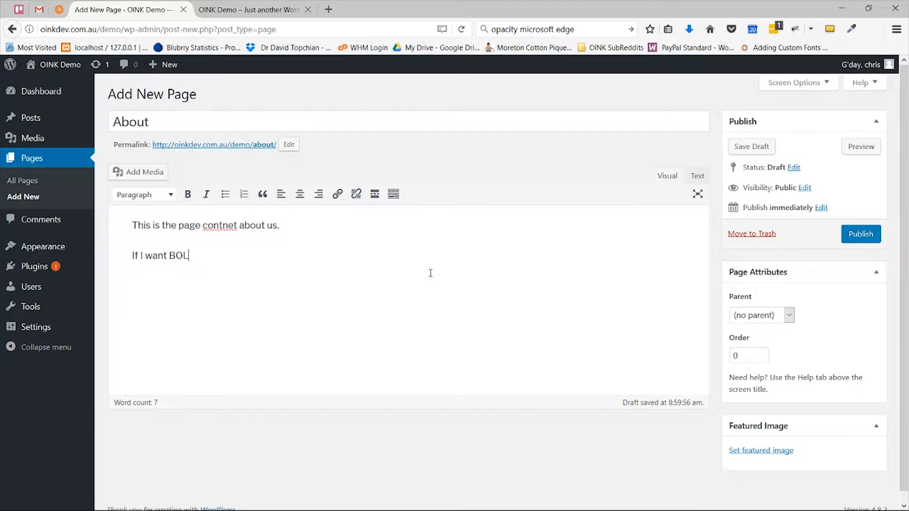
type("D text I can do that")
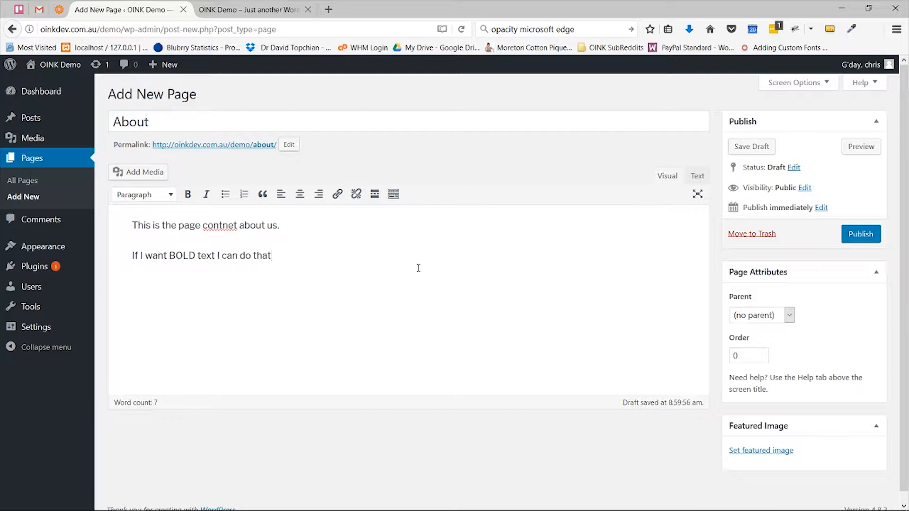
Make the word "BOLD" in the second paragraph bold.
double_click(184, 255)
left_click(188, 195)
left_click(332, 260)
key("Return")
type("Lin")
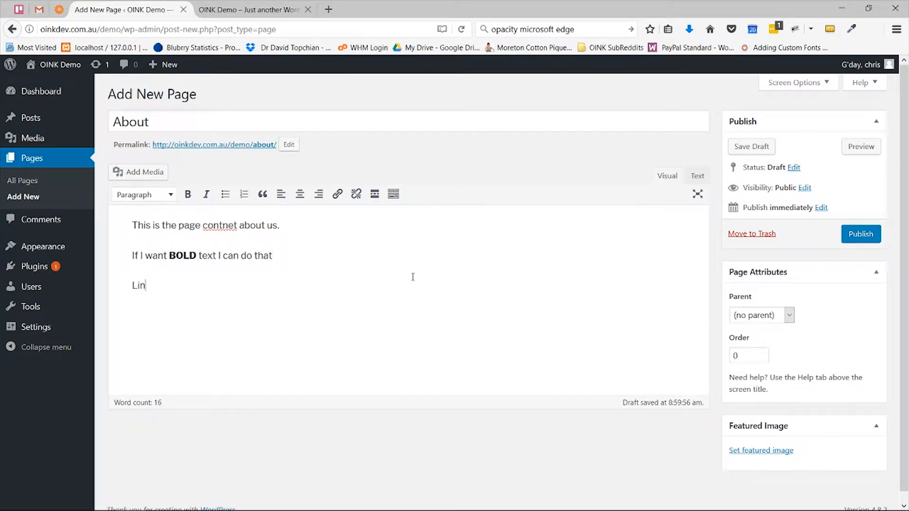
type("ks are easy too")
left_click_drag(174, 285, 211, 285)
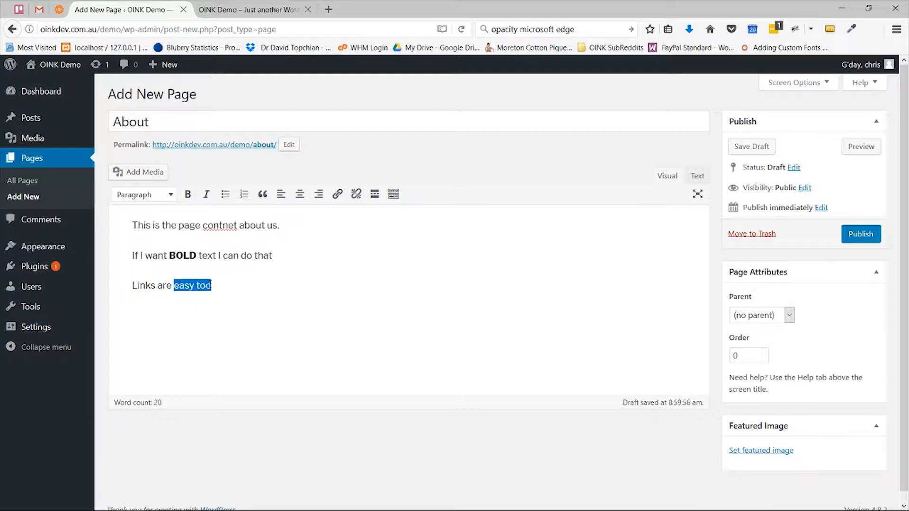
left_click(337, 195)
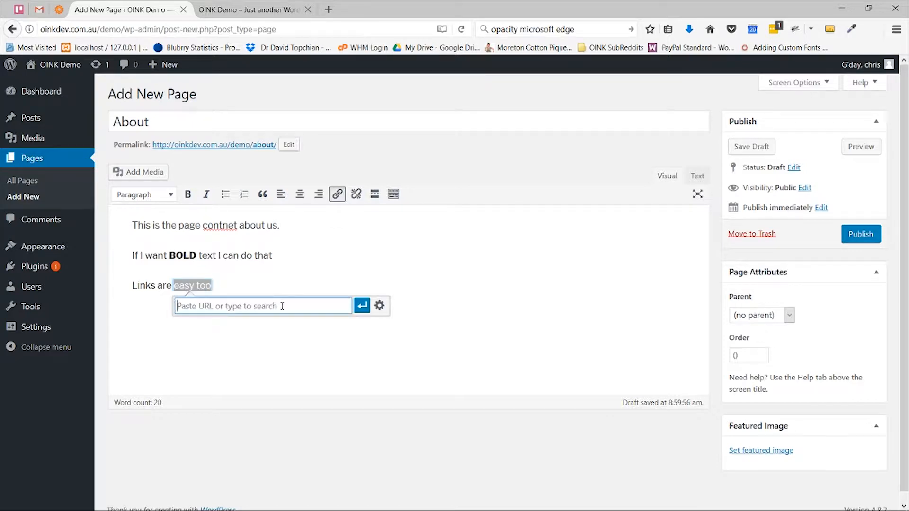
type("http://mysite.com")
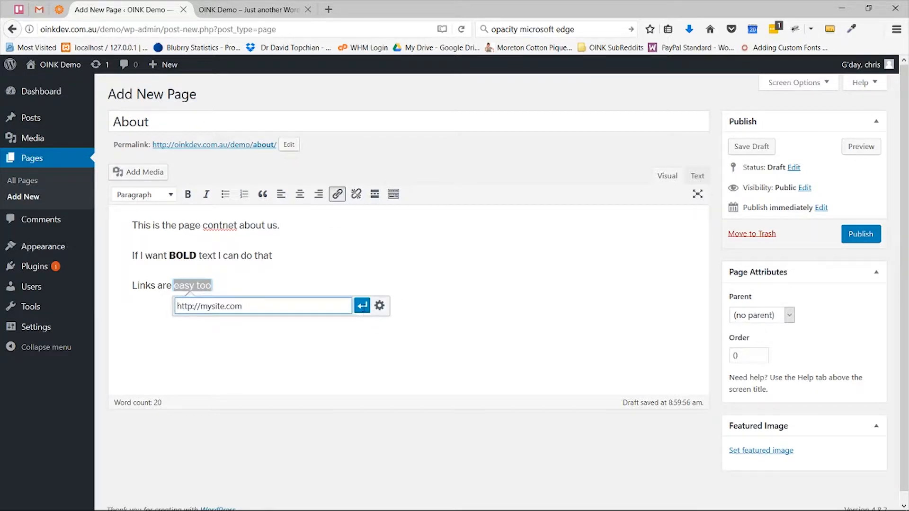
key("Return")
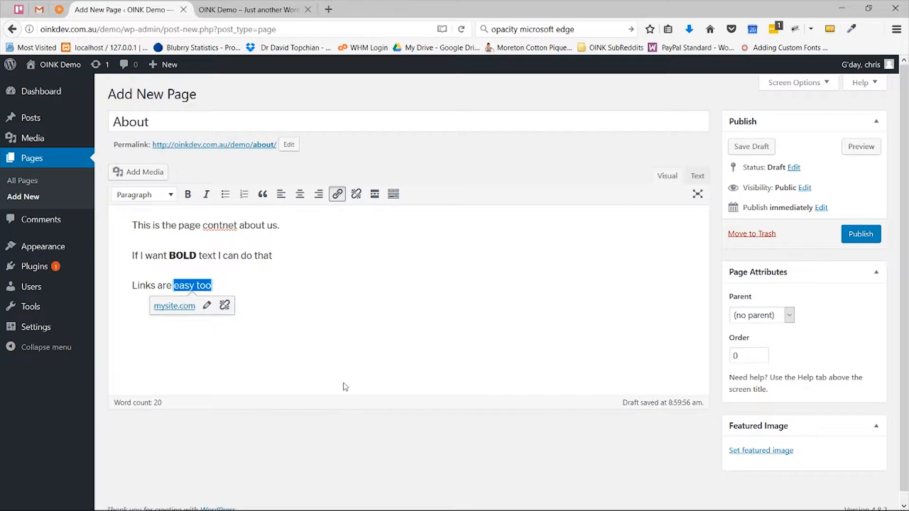
left_click(327, 334)
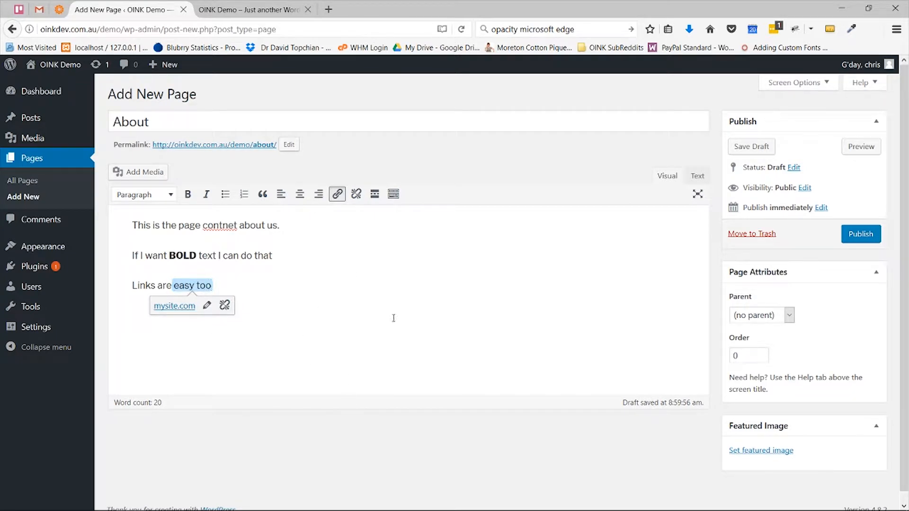
key("Return")
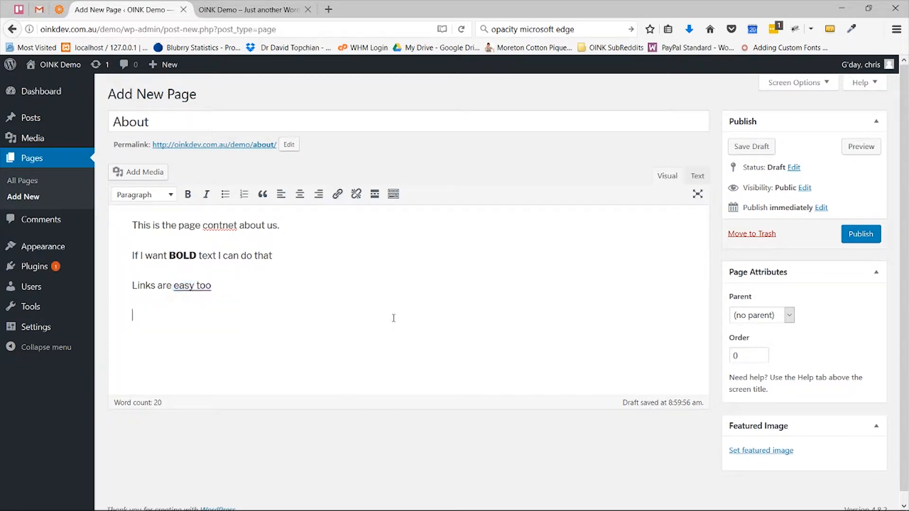
Open the page's featured image selection and upload 20170808_155038.jpg from the DATA (D:) drive.
left_click(775, 454)
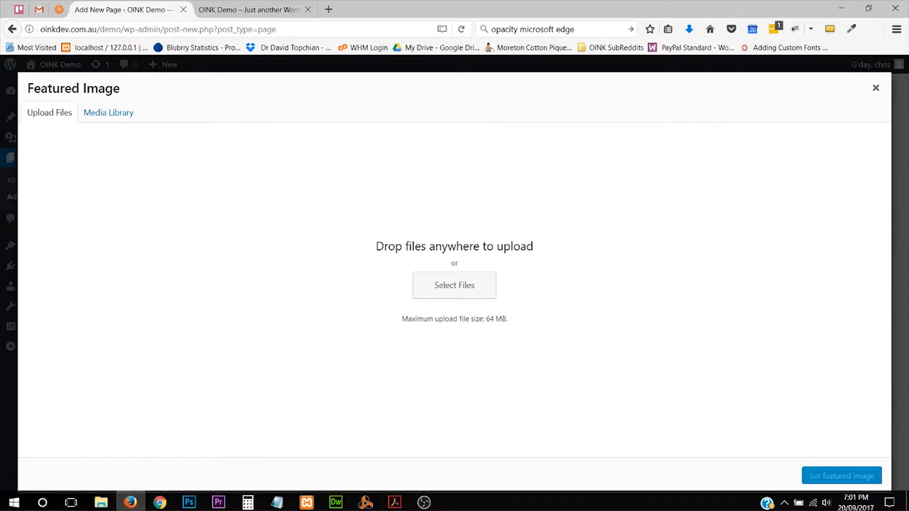
left_click(277, 501)
left_click_drag(660, 332, 204, 280)
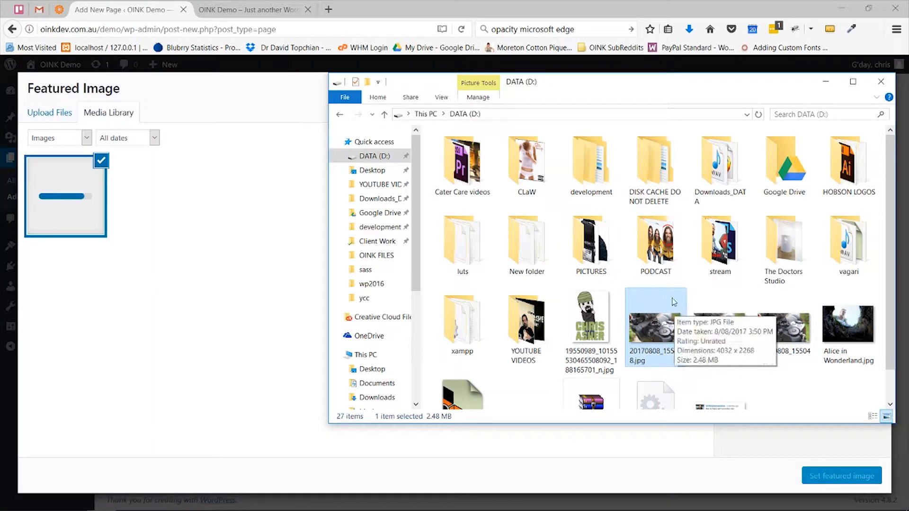
Upload the bearded cartoon portrait JPG and Alice in Wonderland.jpg together from DATA (D:) to the media library.
left_click(595, 314)
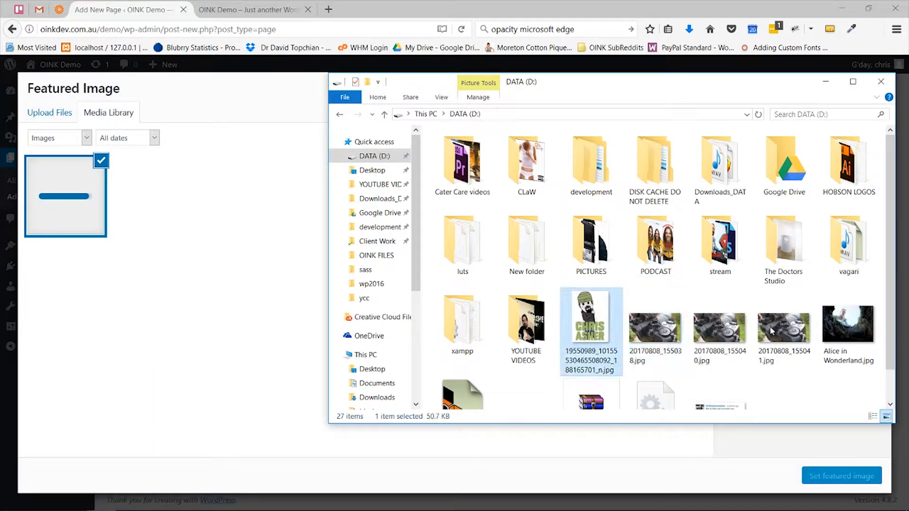
left_click(859, 327, "ctrl")
left_click_drag(589, 342, 209, 296)
left_click(203, 312)
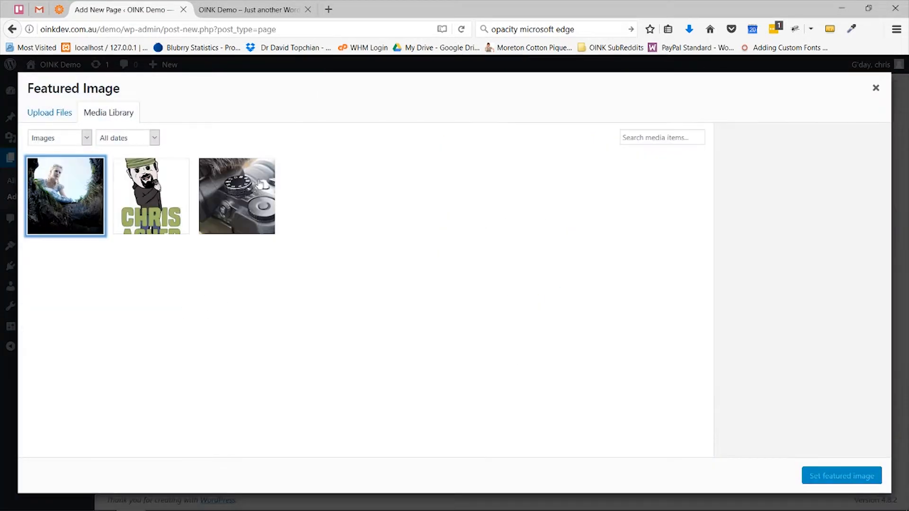
Set the camera photo 20170808_155038.jpg as the About page's featured image and publish the page.
left_click(238, 196)
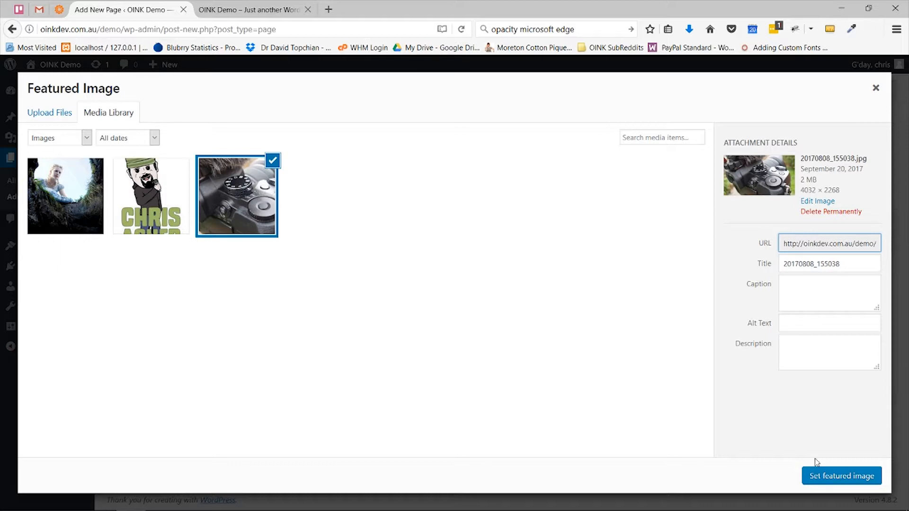
left_click(854, 482)
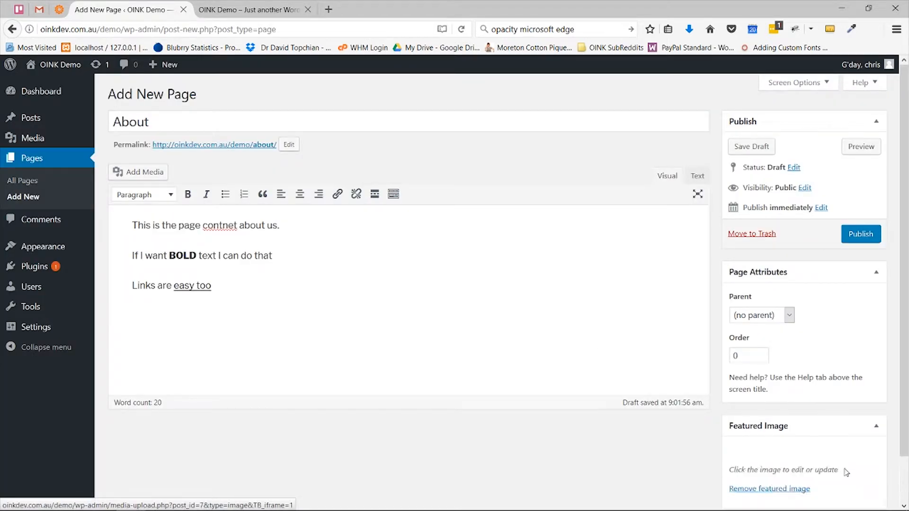
left_click(862, 235)
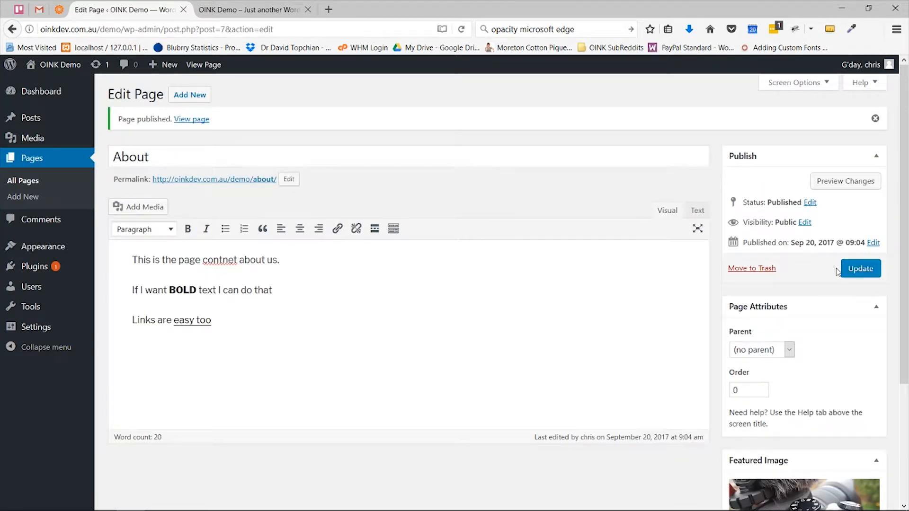
Correct the misspelled word in the first paragraph to "content" and update the About page.
right_click(219, 259)
left_click(239, 266)
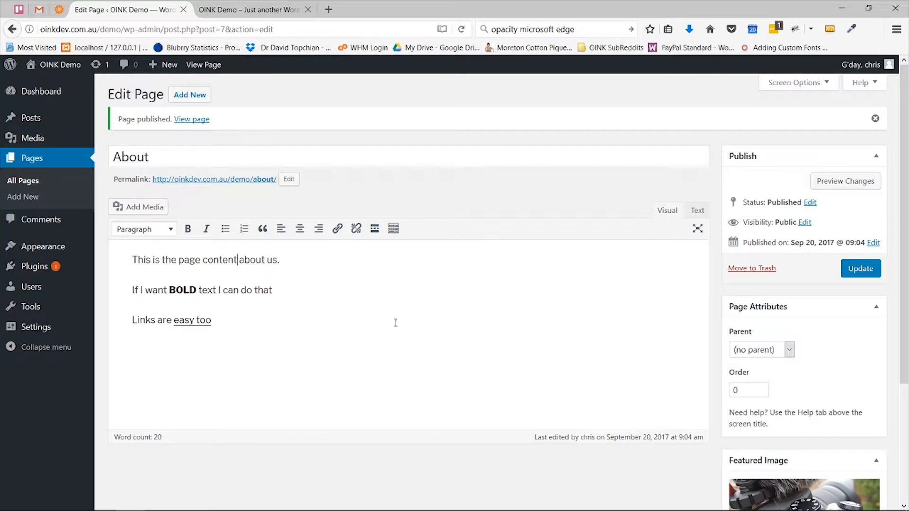
left_click(861, 269)
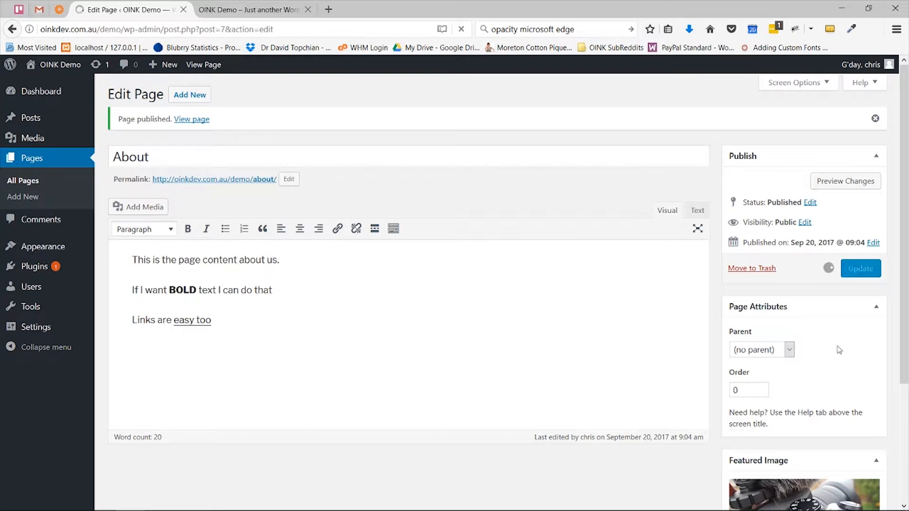
View the list of all pages, and create a new navigation menu named "Main Menu".
left_click(26, 183)
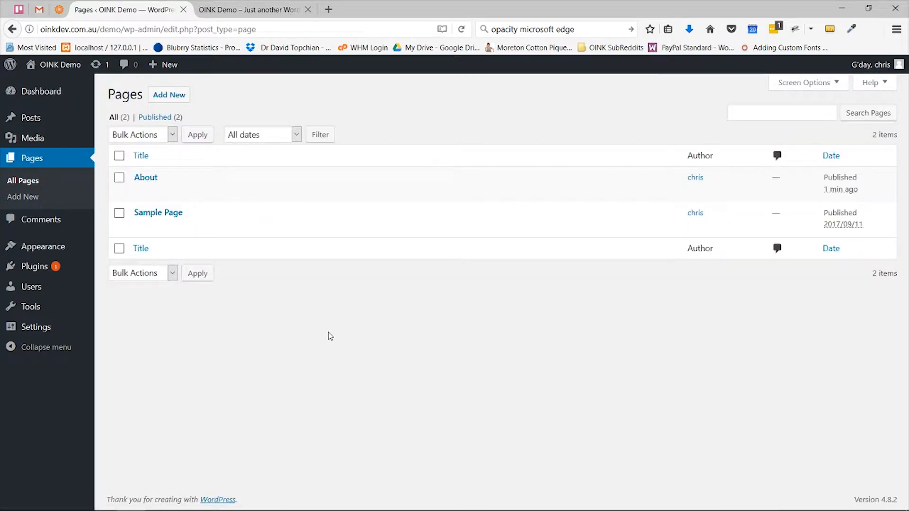
mouse_move(48, 250)
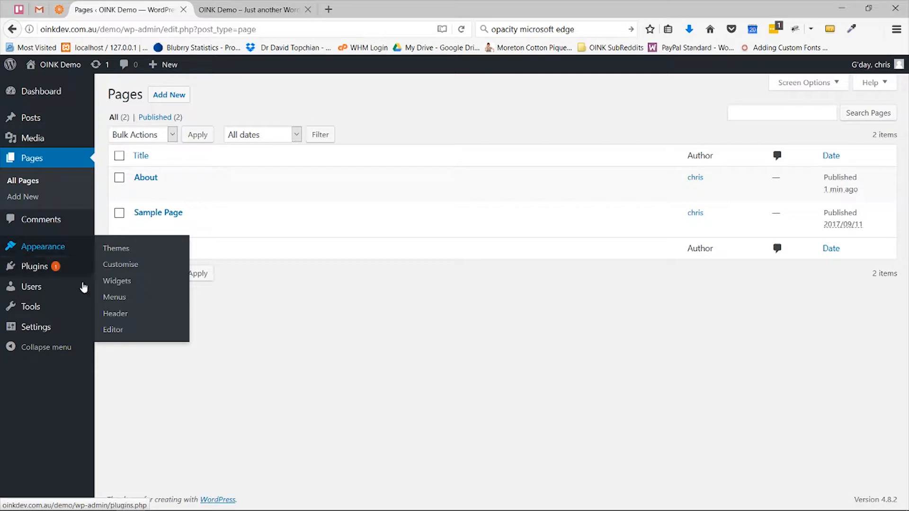
left_click(114, 298)
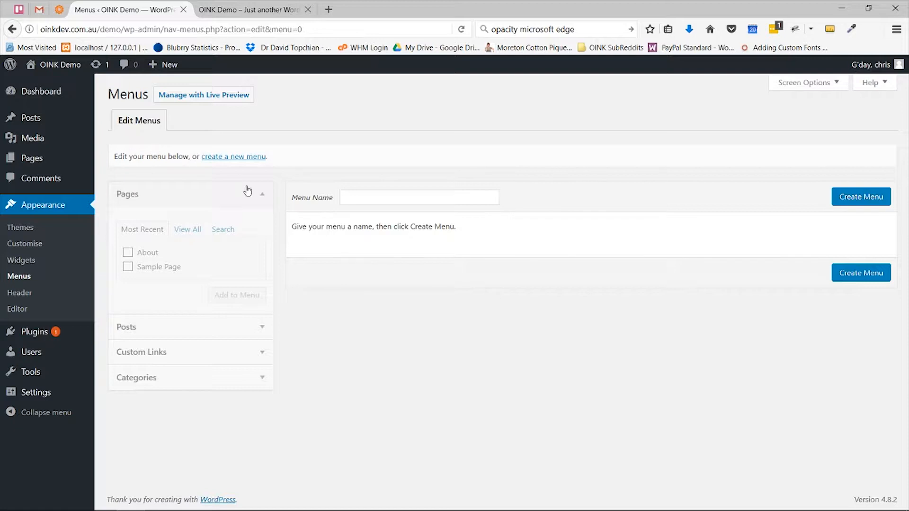
left_click(407, 197)
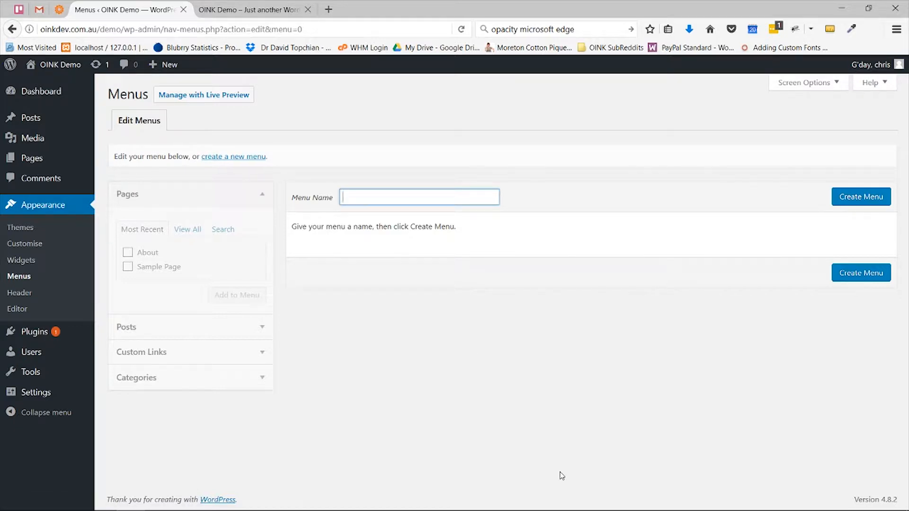
type("Main Men")
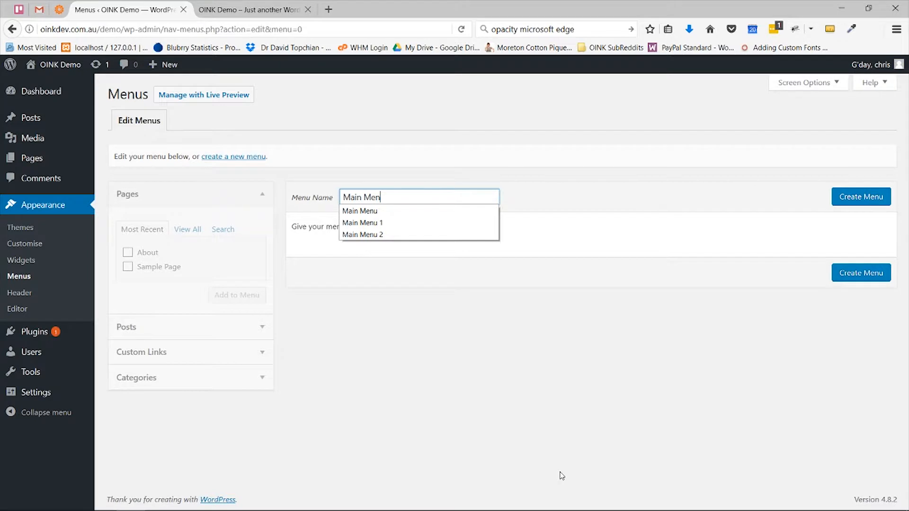
type("u")
key("Return")
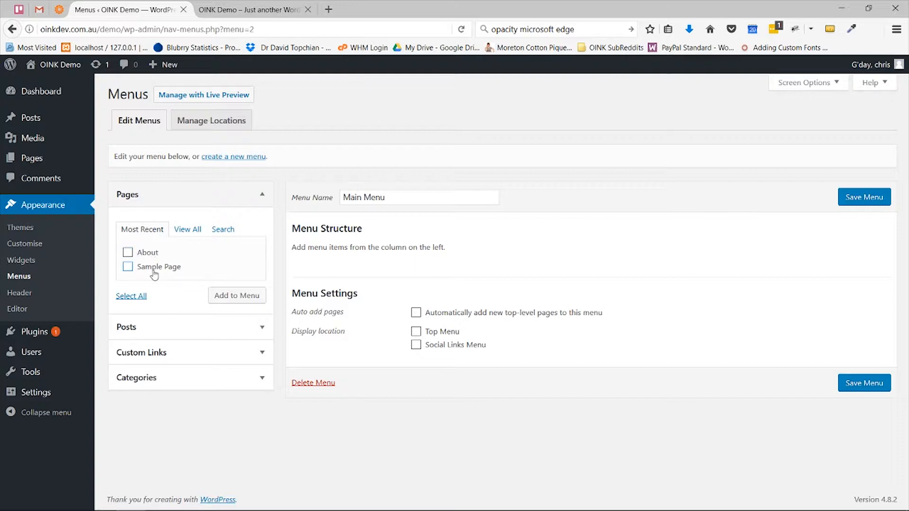
Look through the posts, custom links and categories that can be added to the menu.
left_click(185, 327)
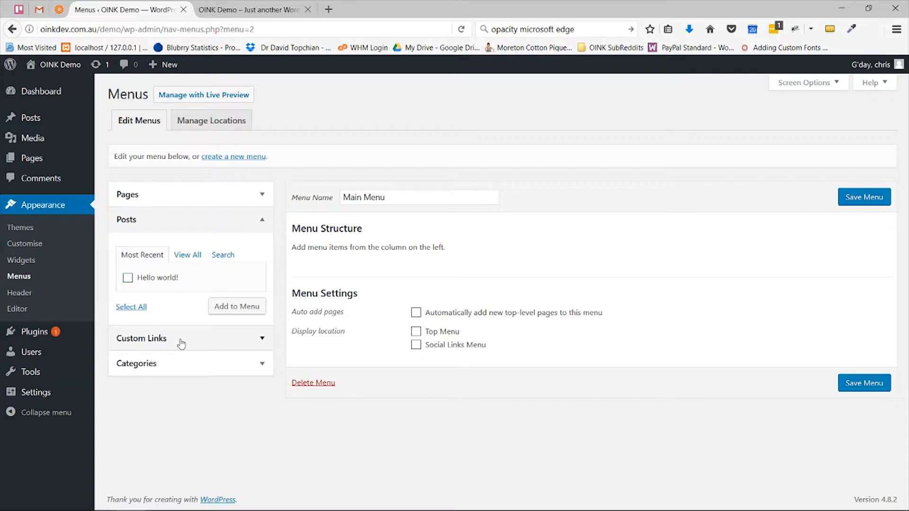
left_click(181, 343)
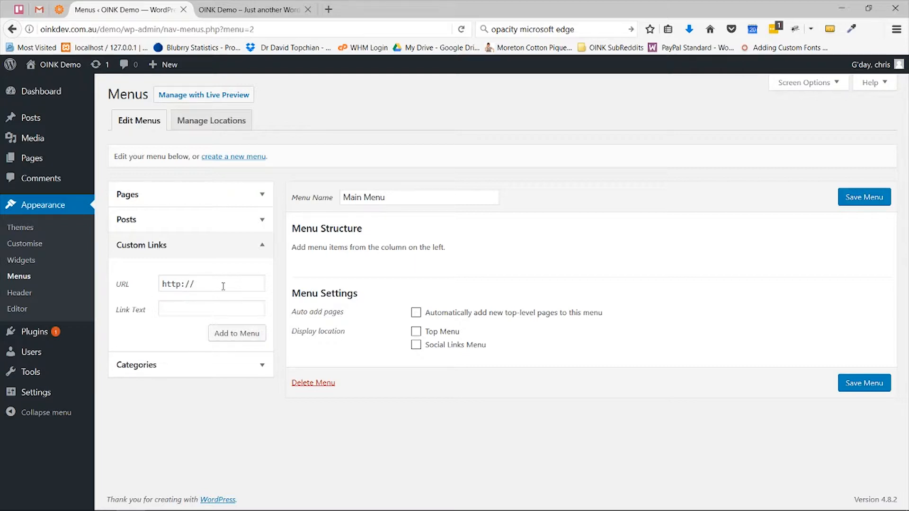
left_click(200, 367)
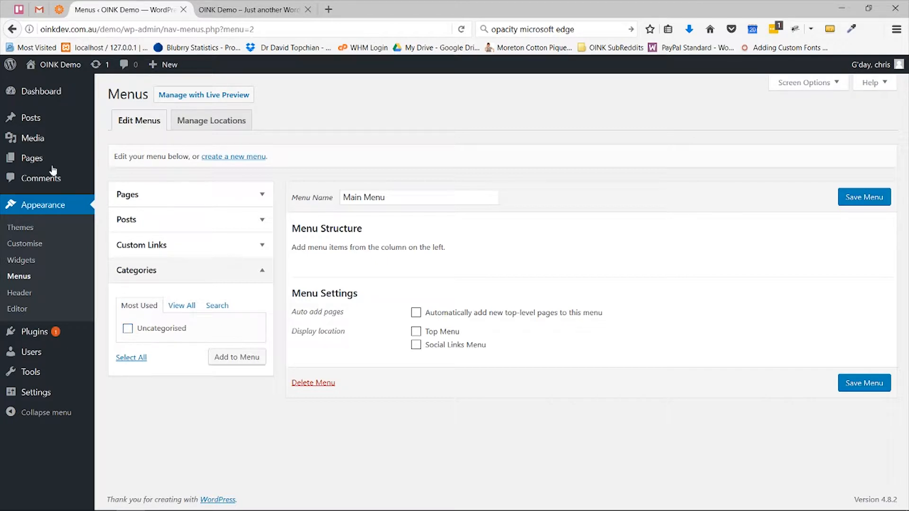
mouse_move(36, 122)
Add the About and Sample Page pages to Main Menu and place Sample Page above About.
left_click(142, 194)
left_click(128, 252)
left_click(127, 267)
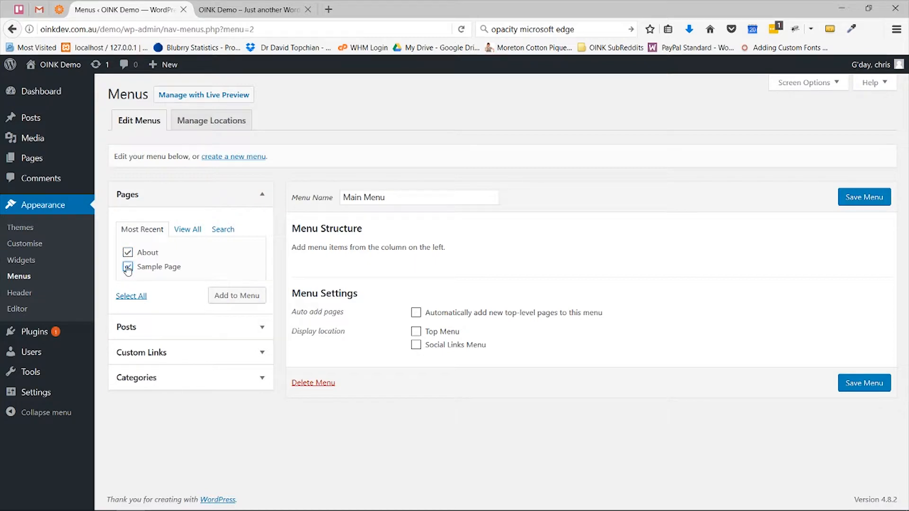
left_click(240, 296)
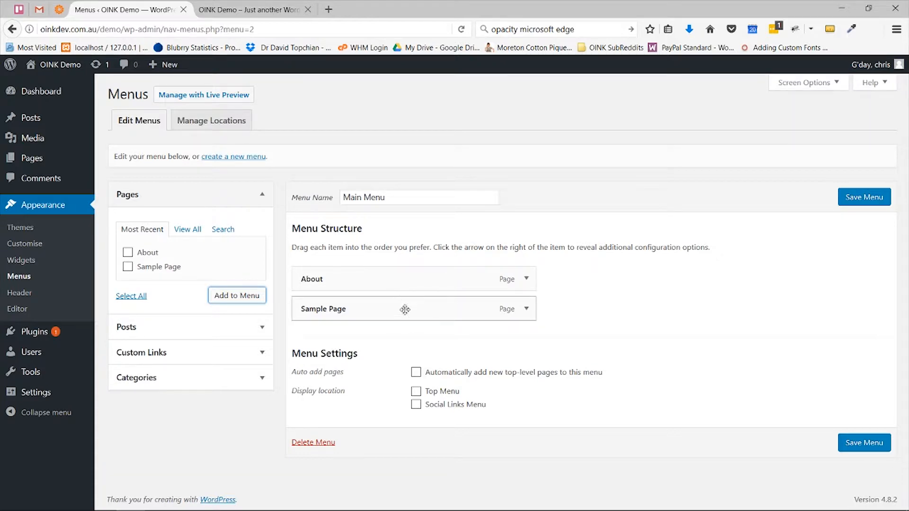
left_click_drag(402, 311, 424, 316)
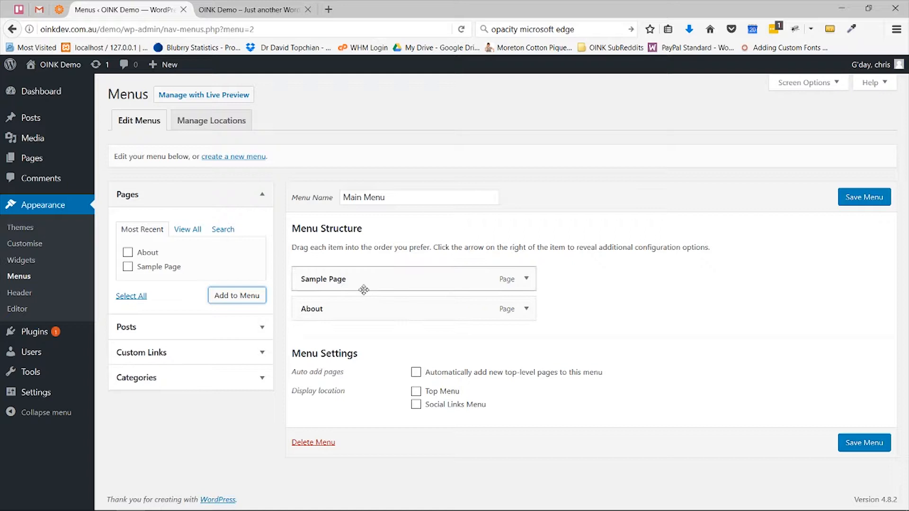
Set the navigation label of the Sample Page menu item to "Sample" and save the menu.
left_click(526, 280)
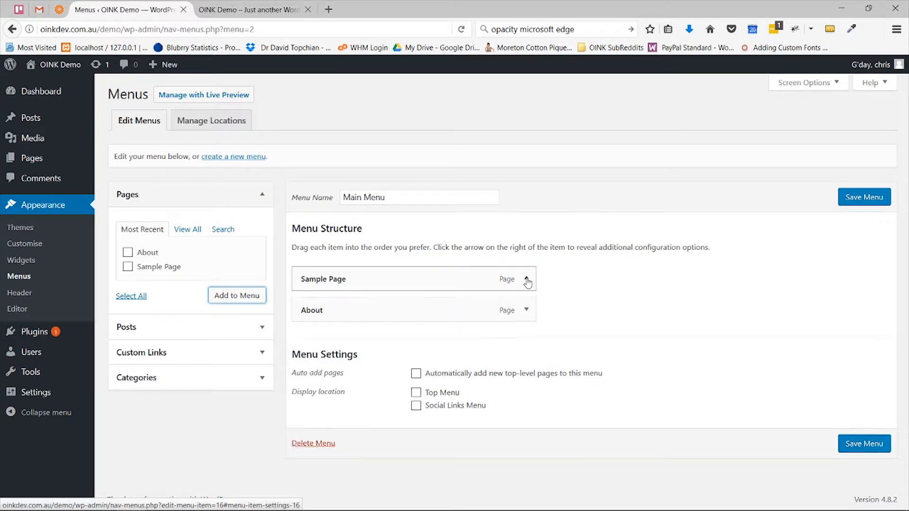
left_click_drag(412, 316, 228, 320)
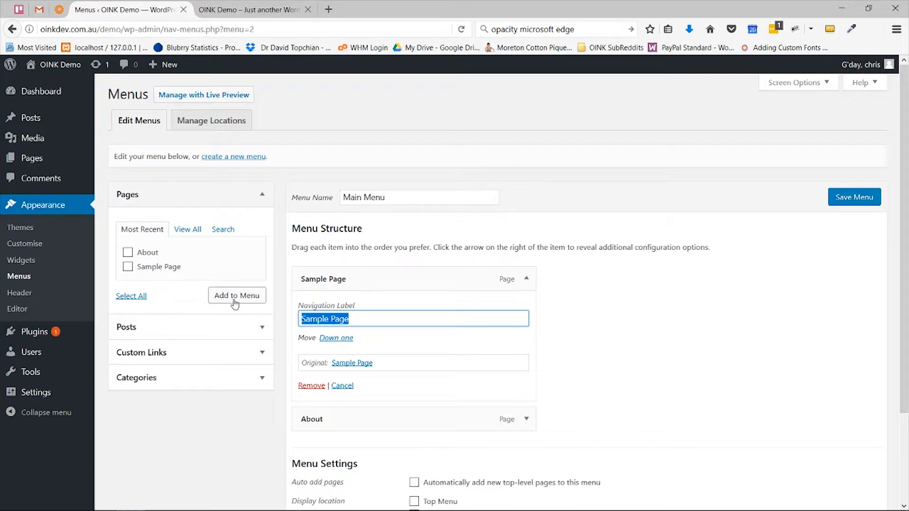
type("Sample")
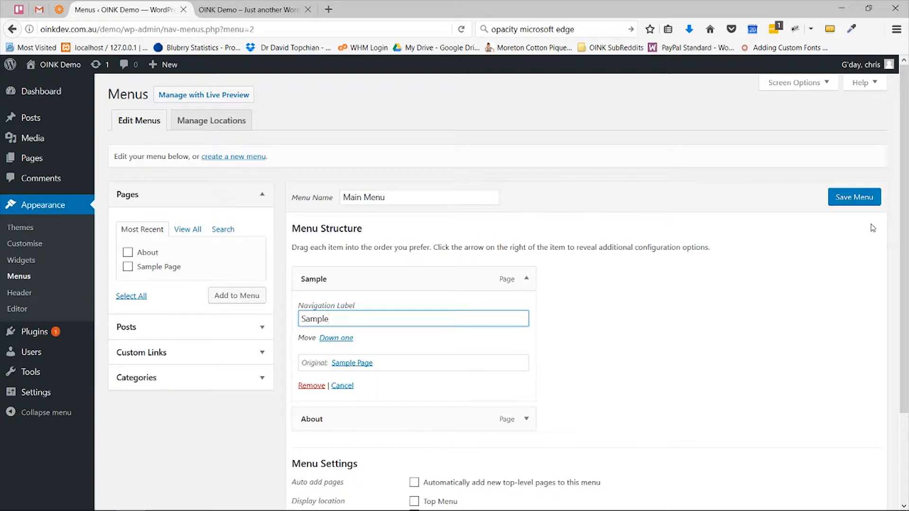
left_click(854, 197)
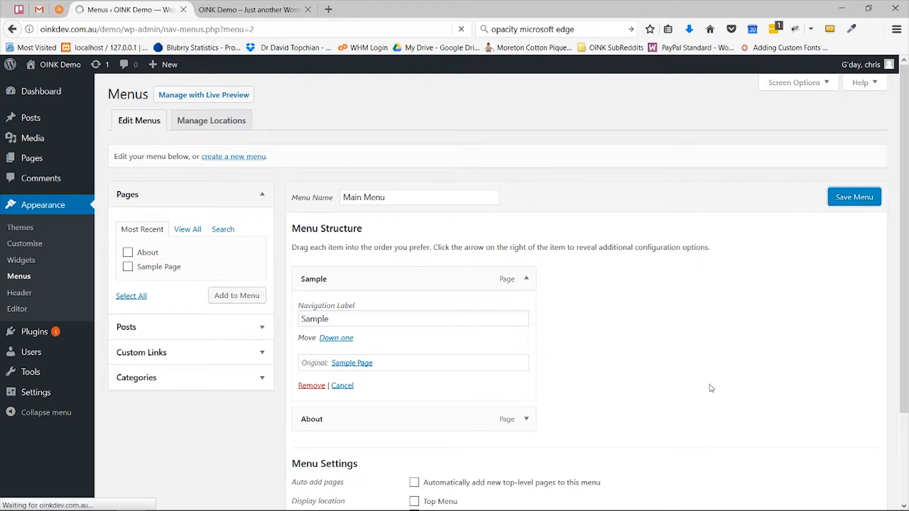
Assign Main Menu to the Top Menu display location and save the menu.
left_click_drag(118, 119, 272, 120)
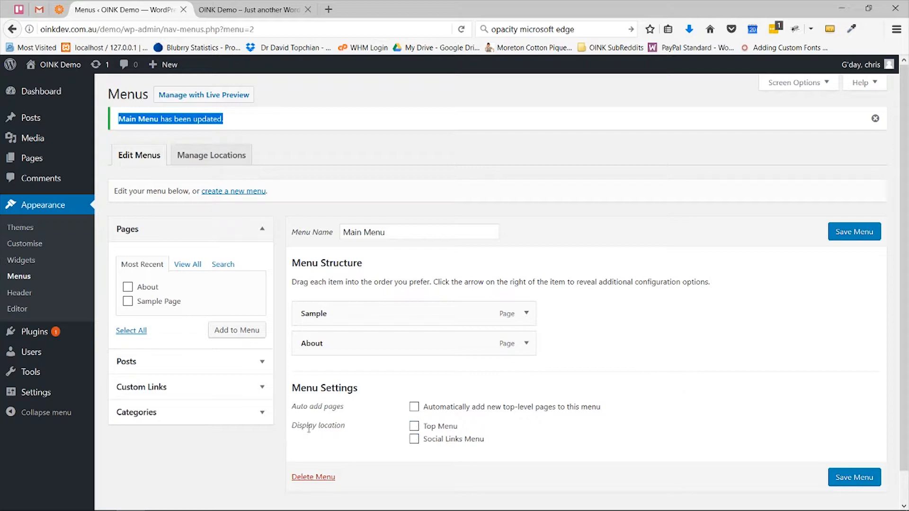
left_click(413, 430)
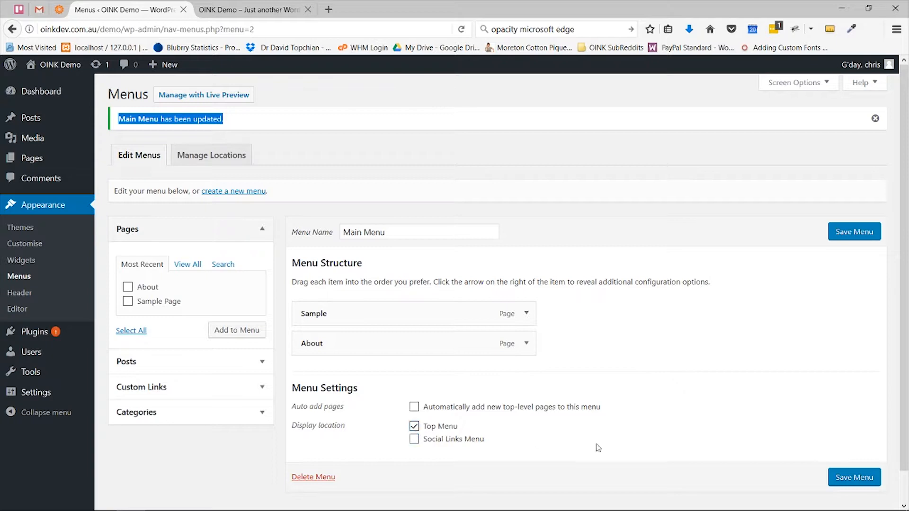
left_click(856, 236)
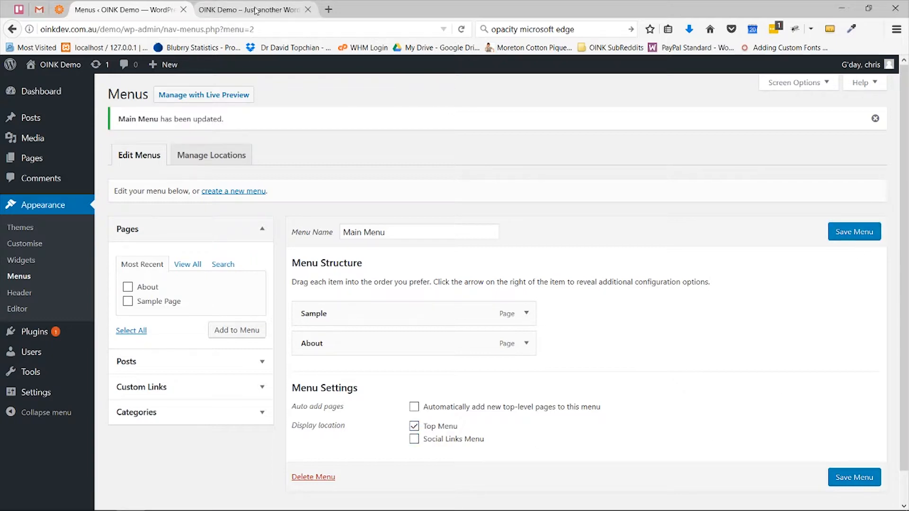
Reload the site's front page and examine its navigation menu and post area.
left_click(255, 11)
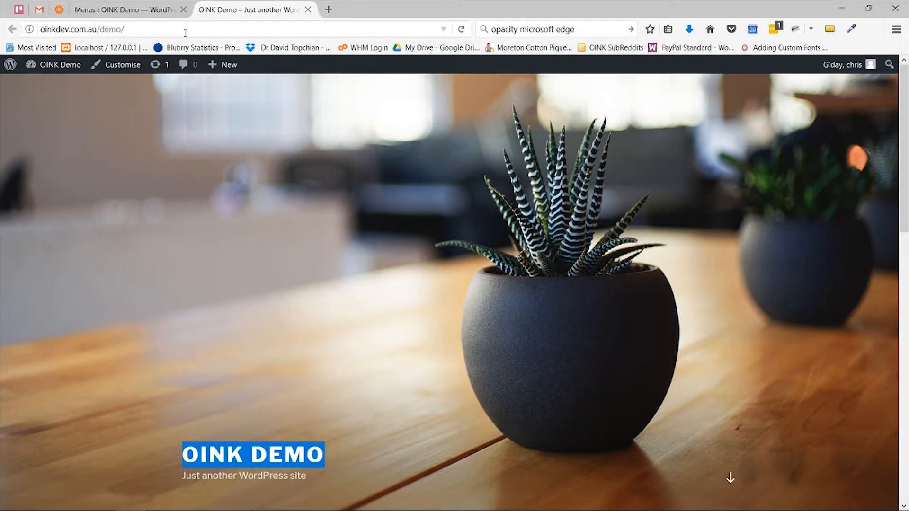
left_click(461, 29)
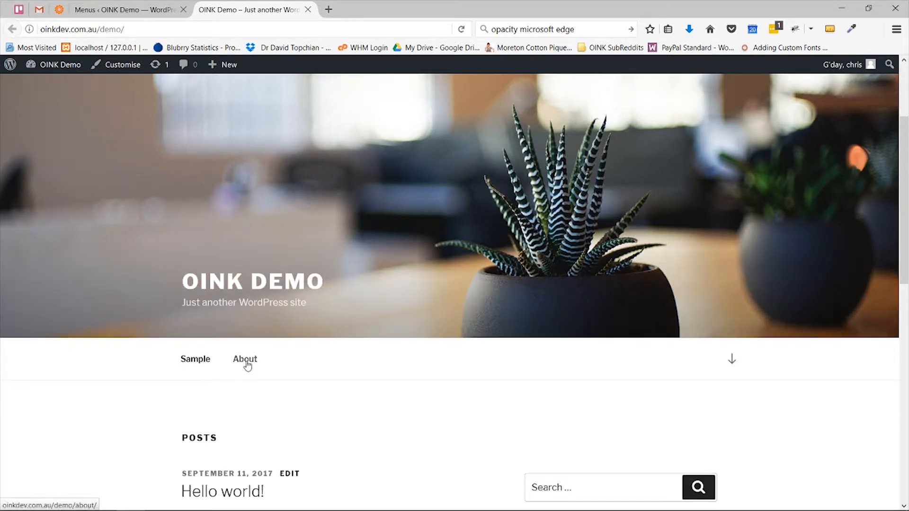
scroll(469, 373, "down", 5)
scroll(469, 372, "down", 1)
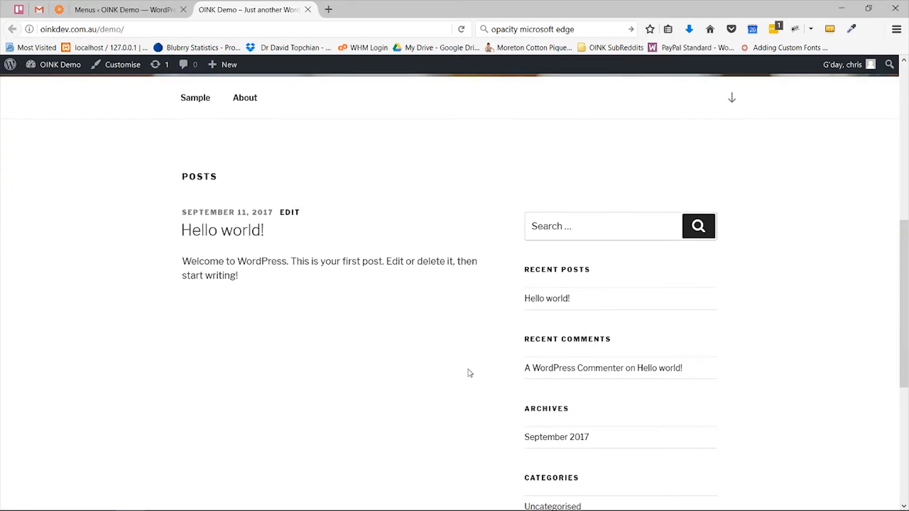
scroll(466, 374, "up", 5)
Visit the About page from the site's menu, review its featured image, title and text, and close the site tab.
left_click(245, 295)
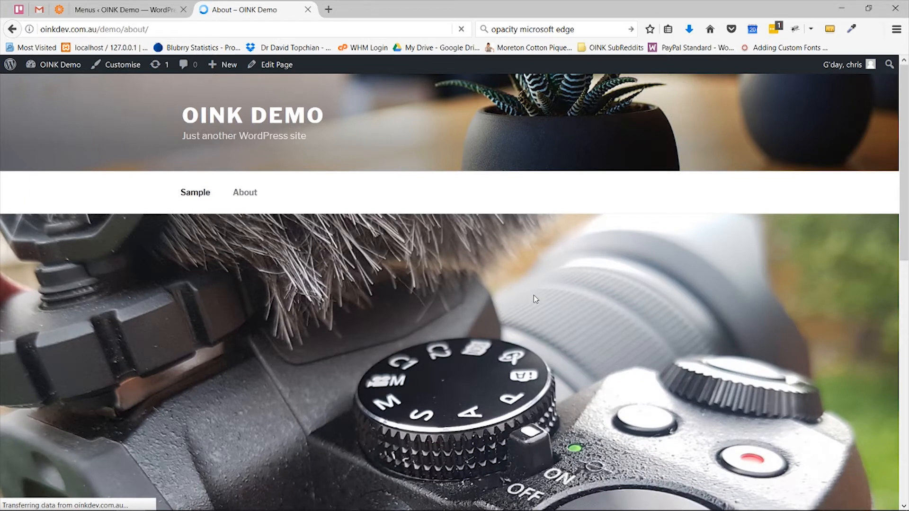
scroll(533, 295, "down", 2)
scroll(259, 249, "down", 2)
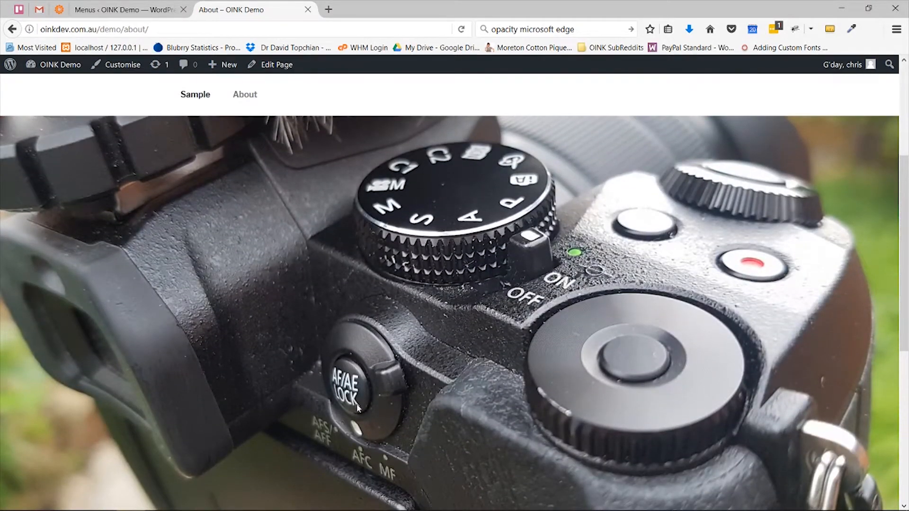
scroll(357, 408, "down", 5)
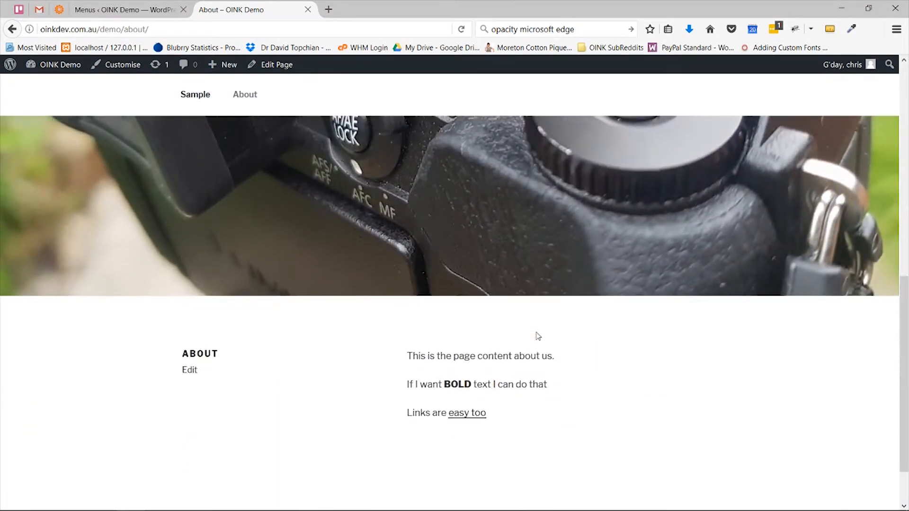
scroll(538, 336, "down", 2)
left_click_drag(181, 291, 257, 294)
left_click_drag(409, 292, 553, 369)
key("ctrl+w")
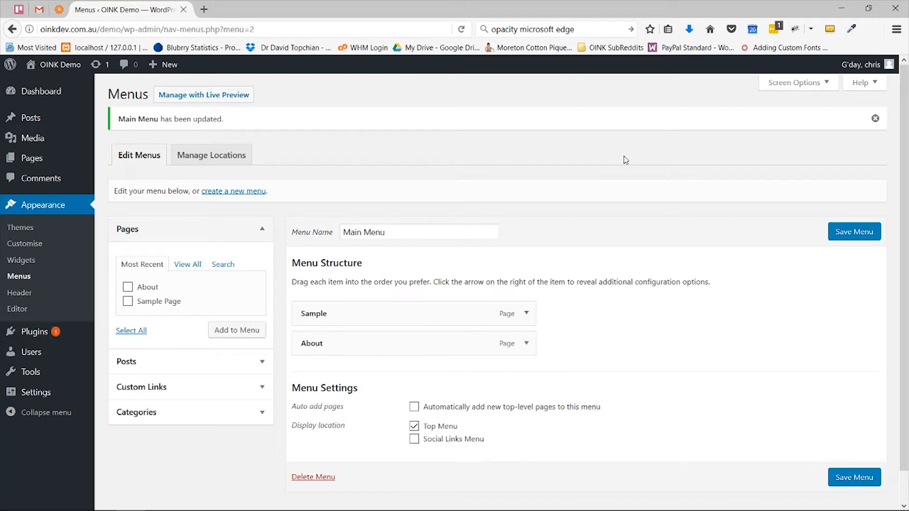
Add a new page titled "Contact Page" with the body text "My contact details".
left_click(57, 157)
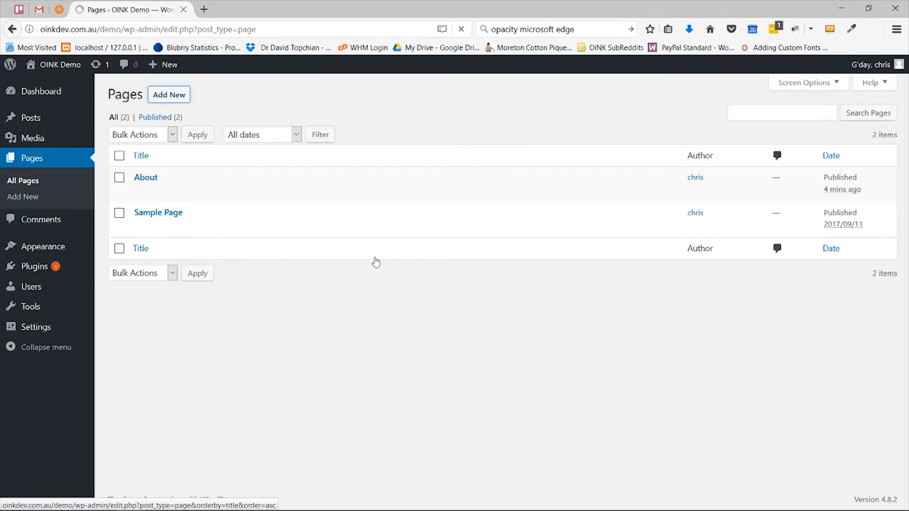
type("M")
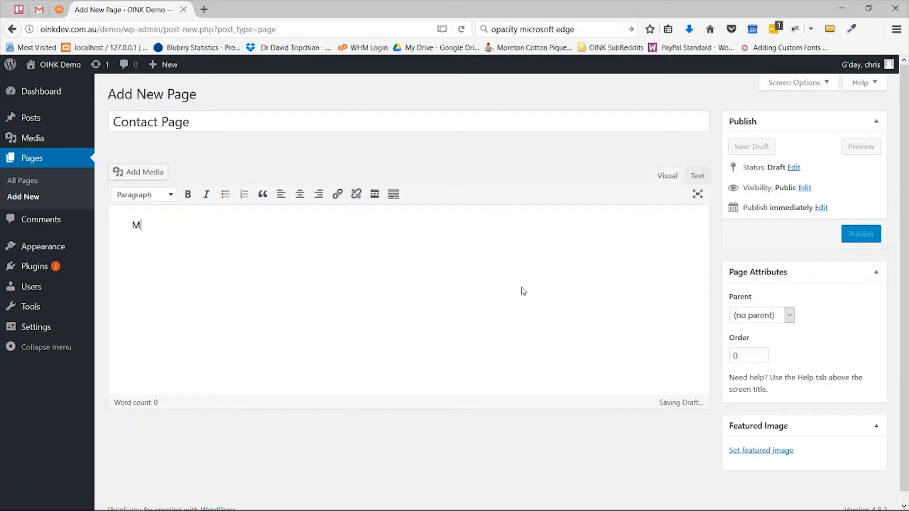
type("y contact details")
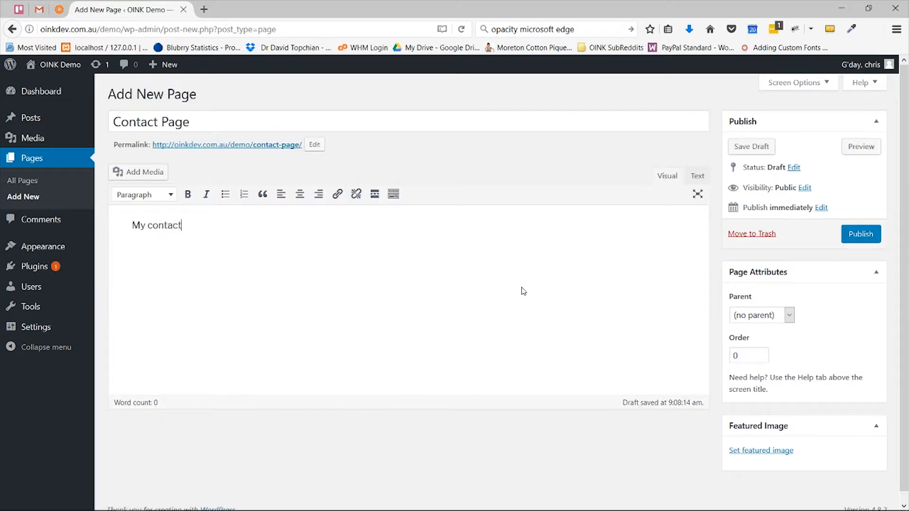
Set the cartoon character image from the media library as the Contact Page's featured image and publish the page.
left_click(772, 450)
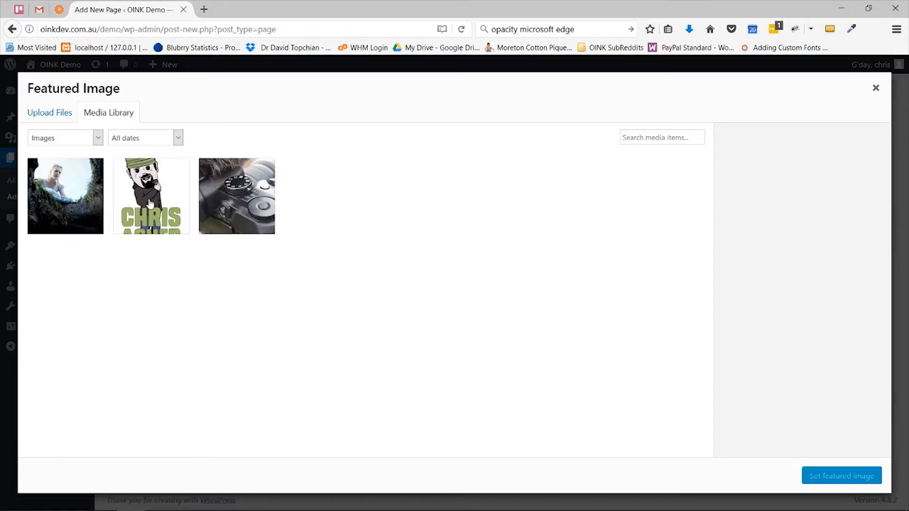
left_click(151, 191)
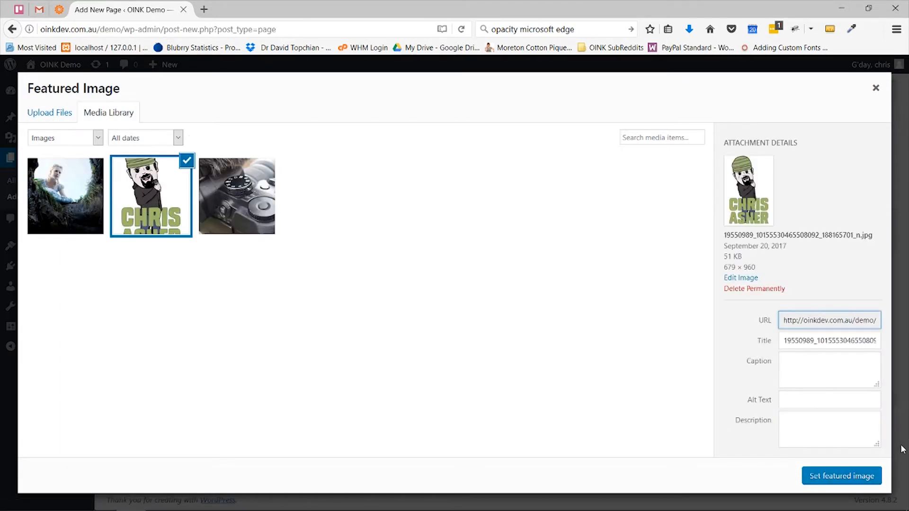
left_click(842, 476)
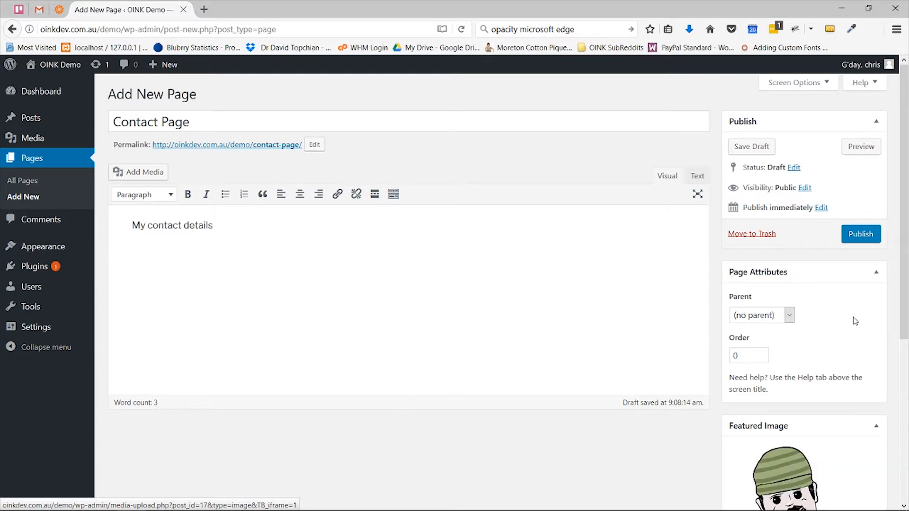
left_click(857, 234)
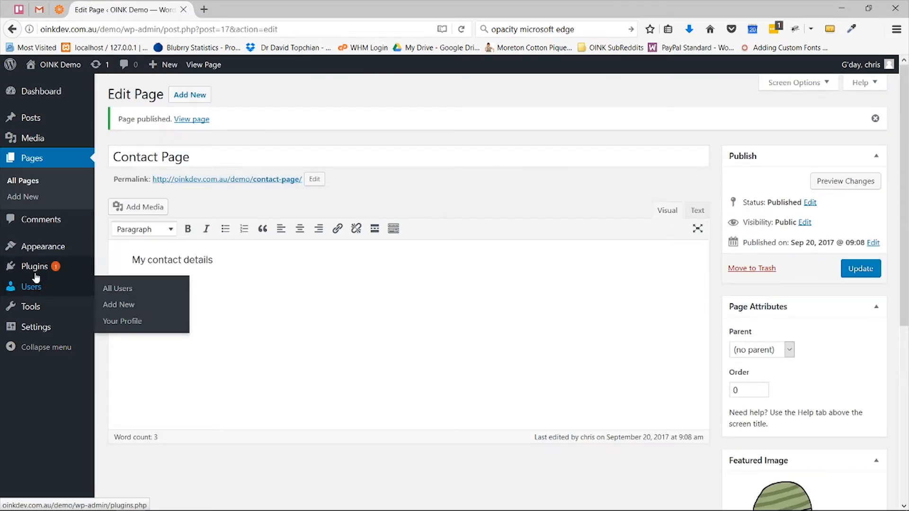
Add Contact Page to Main Menu and save the menu.
mouse_move(30, 248)
left_click(118, 298)
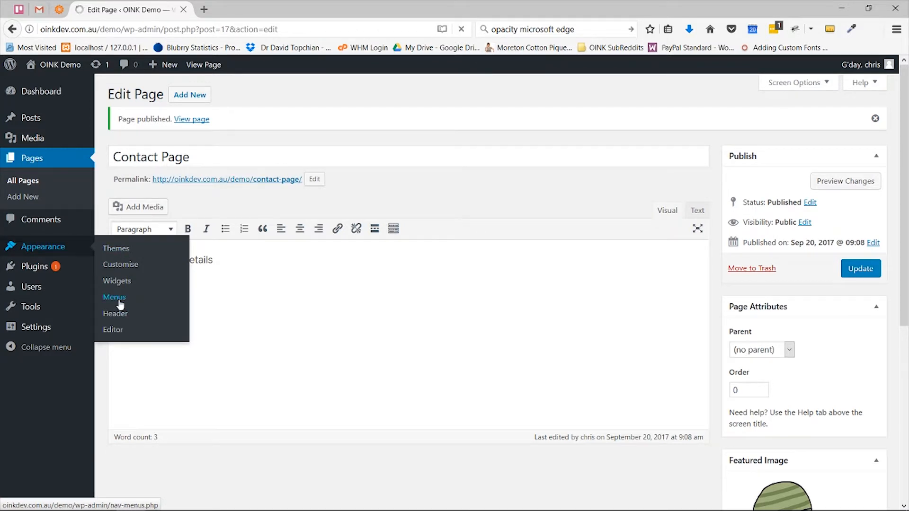
left_click(128, 252)
left_click(237, 310)
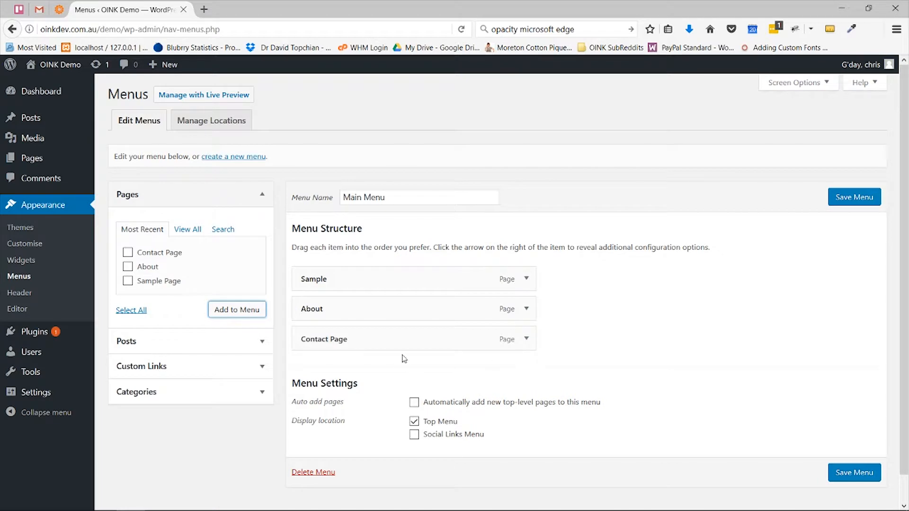
left_click(846, 200)
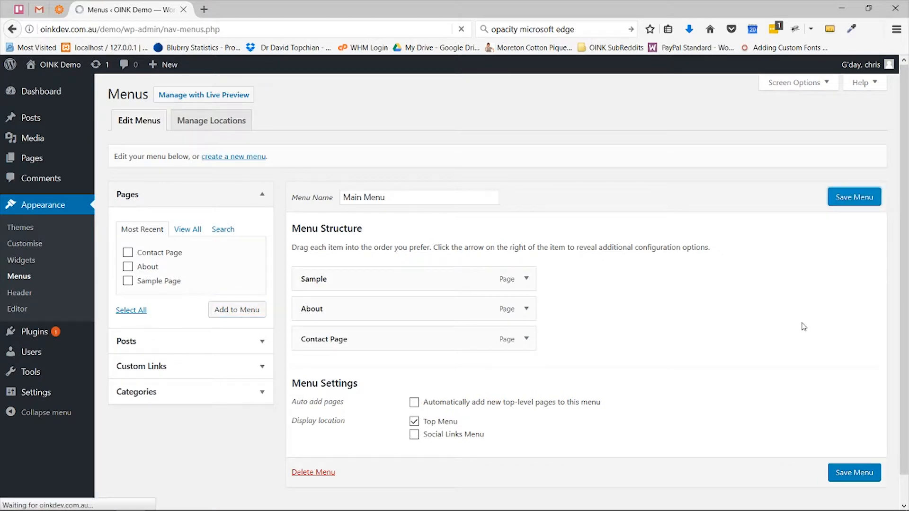
Open the site in a new tab, review the Contact Page from its menu, and return to the admin tab.
middle_click(58, 66)
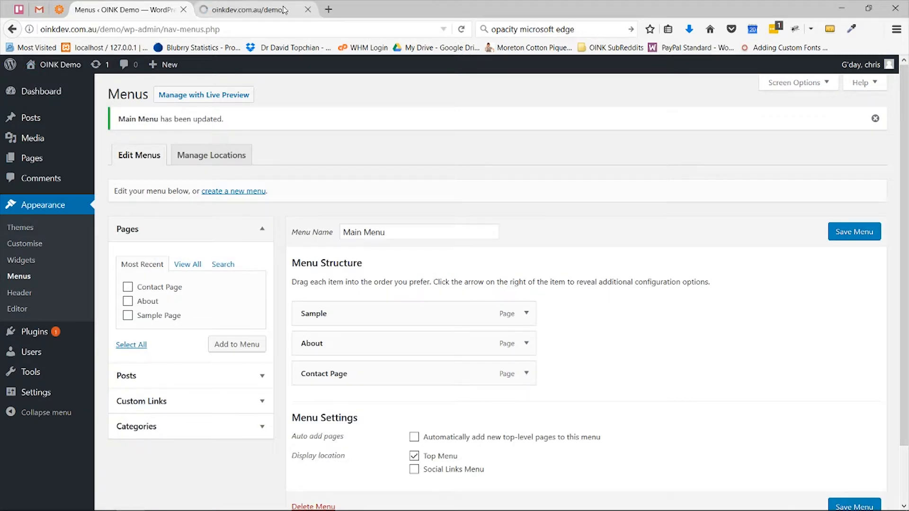
left_click(284, 11)
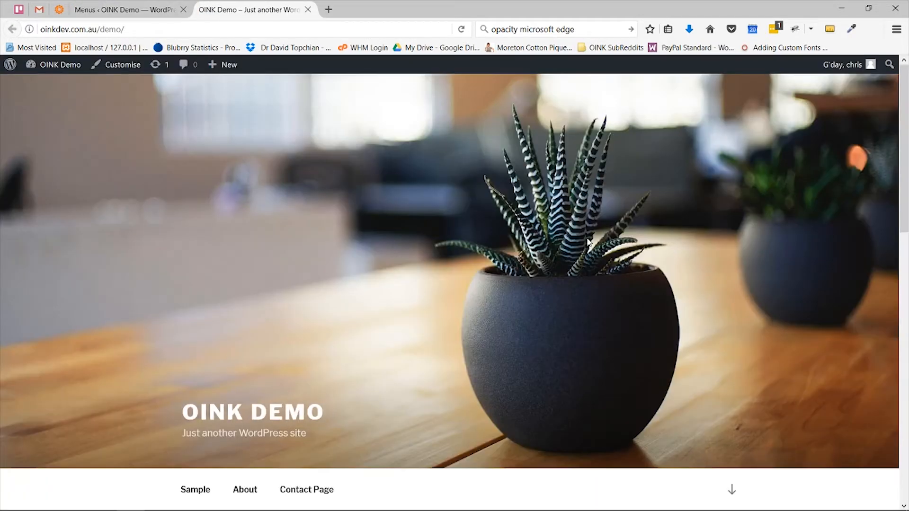
left_click(319, 303)
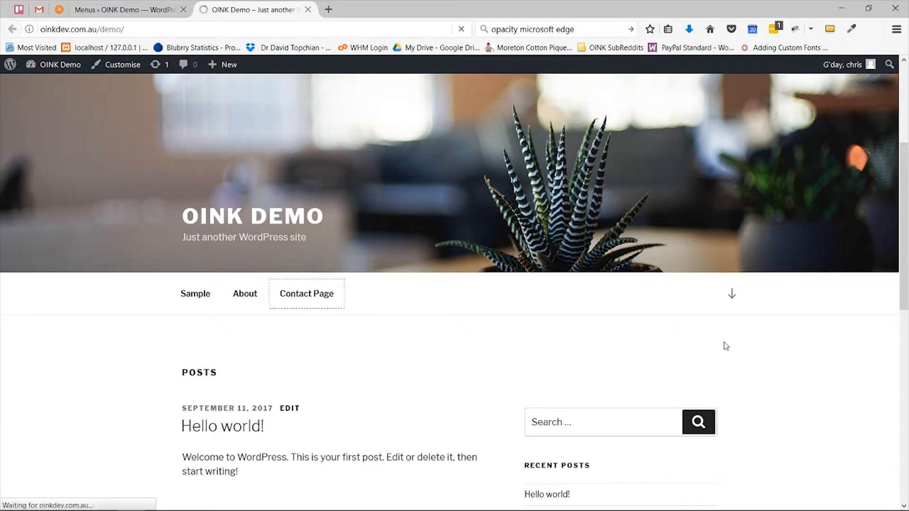
scroll(749, 331, "down", 5)
scroll(663, 308, "up", 5)
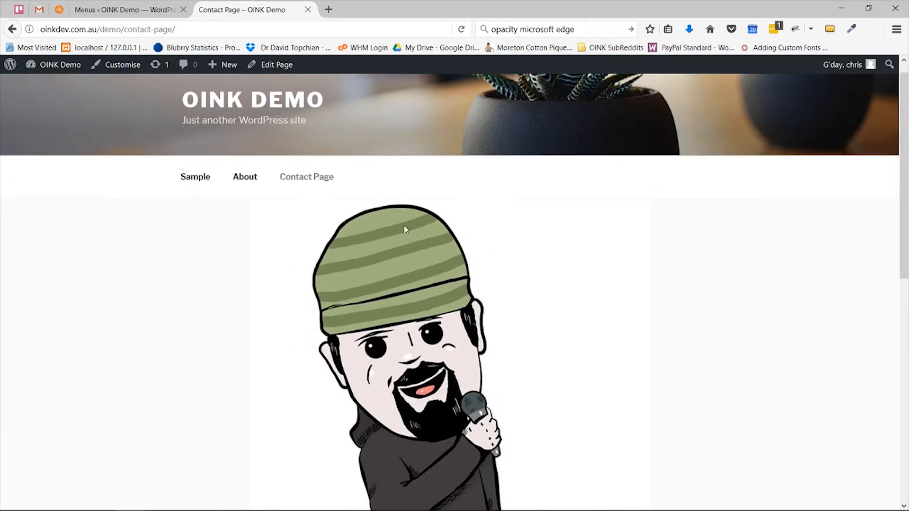
scroll(410, 285, "down", 5)
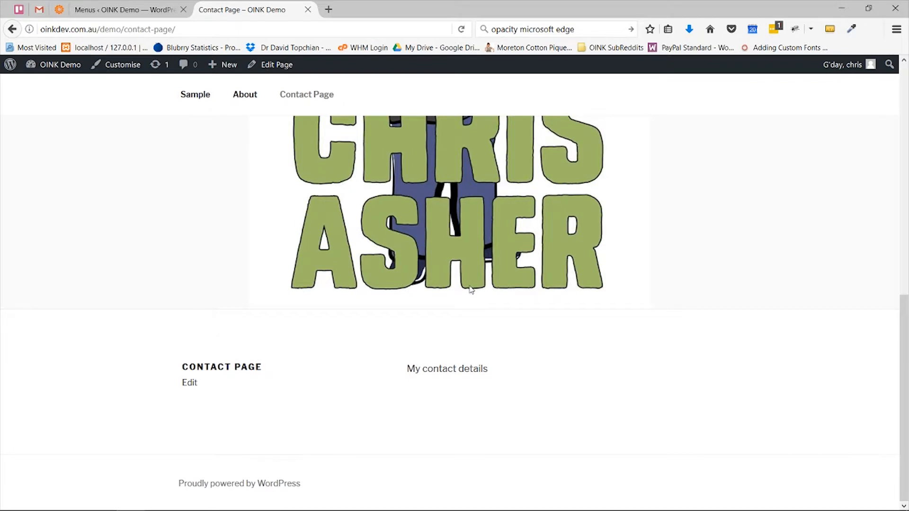
scroll(490, 258, "up", 5)
key("ctrl+shift+Tab")
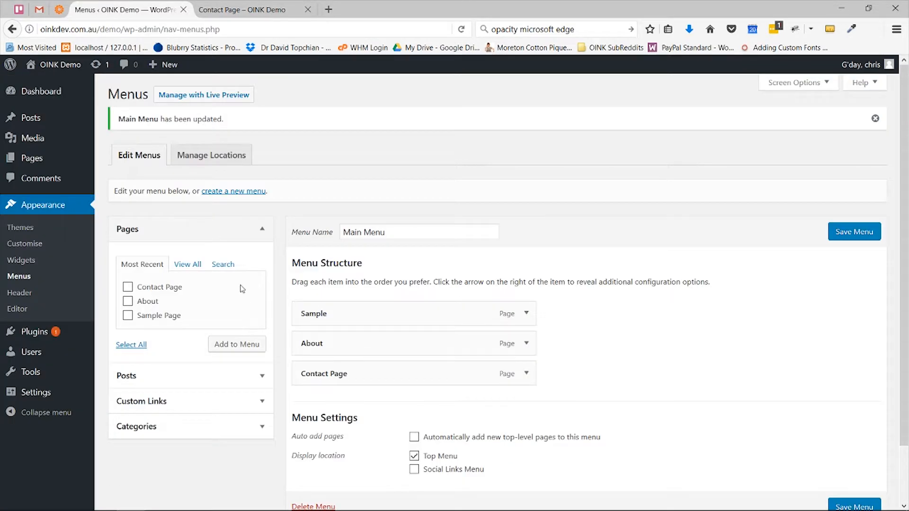
Add a new post category named "News".
left_click(30, 117)
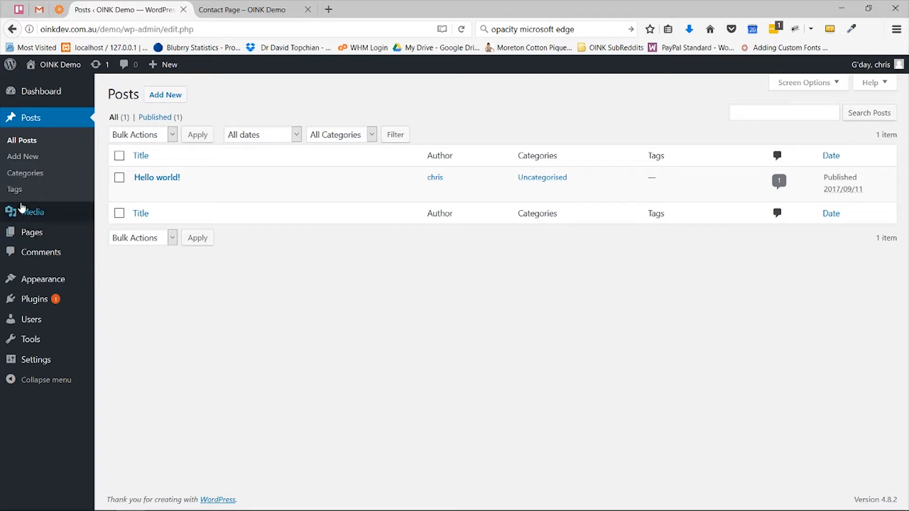
left_click(25, 173)
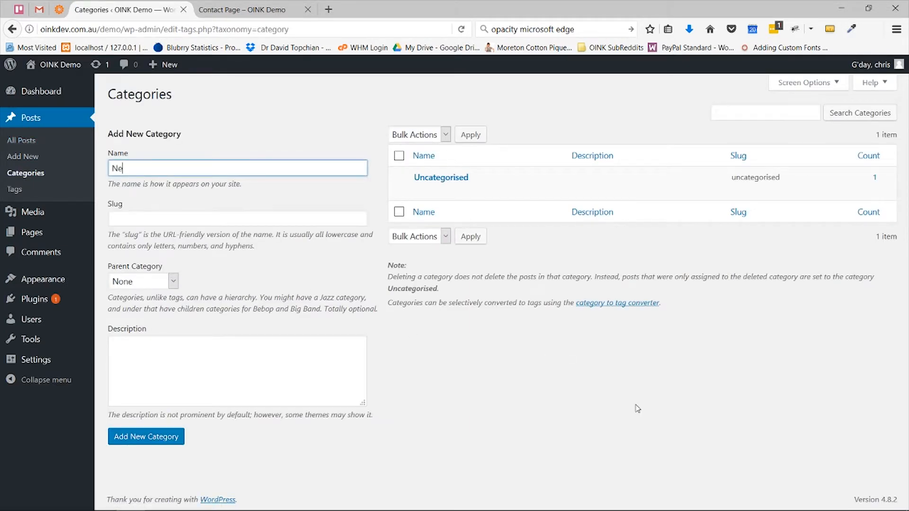
left_click(147, 442)
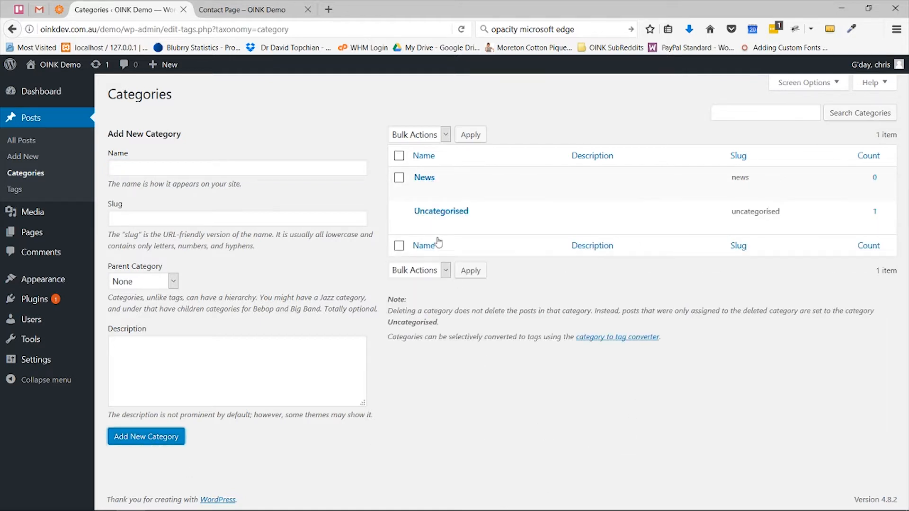
mouse_move(420, 181)
Create a new post titled "My latest website" with the text "This is my latest website" and "blah blah blah" in separate paragraphs.
left_click(21, 140)
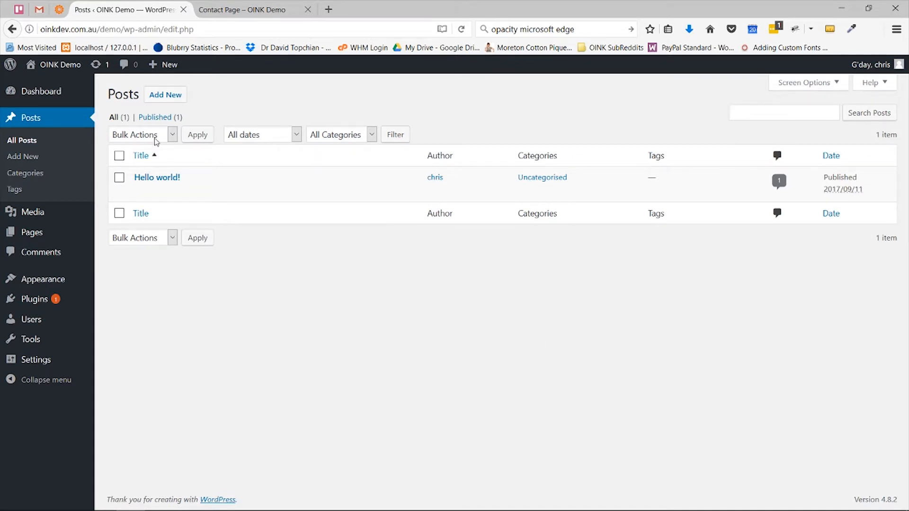
left_click(165, 95)
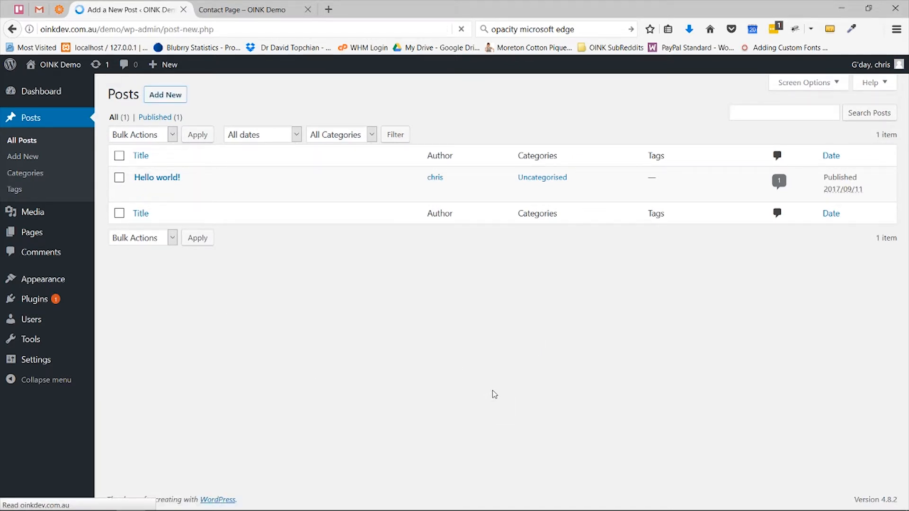
type("My latest website")
left_click(494, 286)
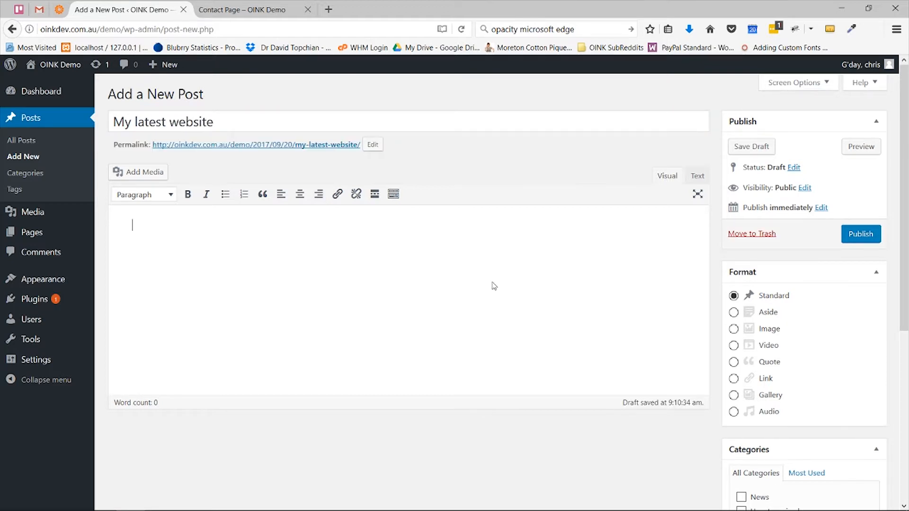
type("This is my latest website blah blah blah")
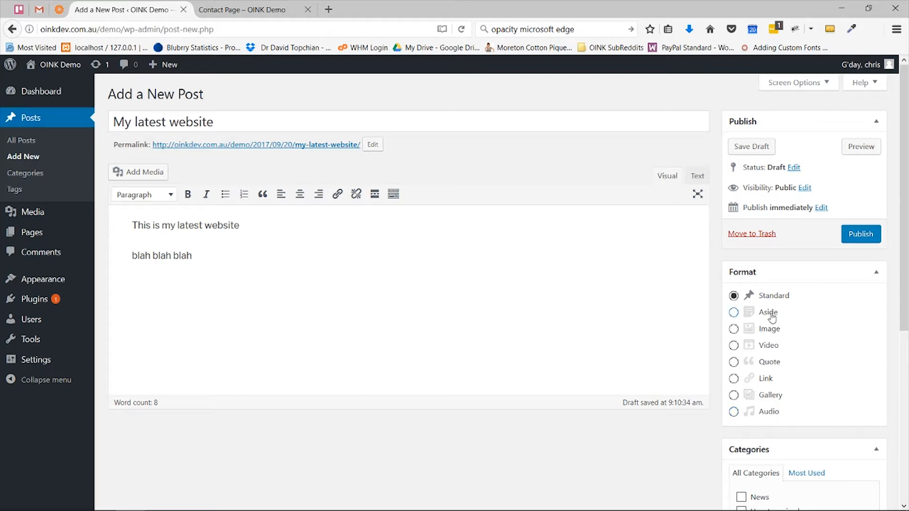
Assign the post to the News category and add the tags website, news and content.
scroll(875, 325, "down", 5)
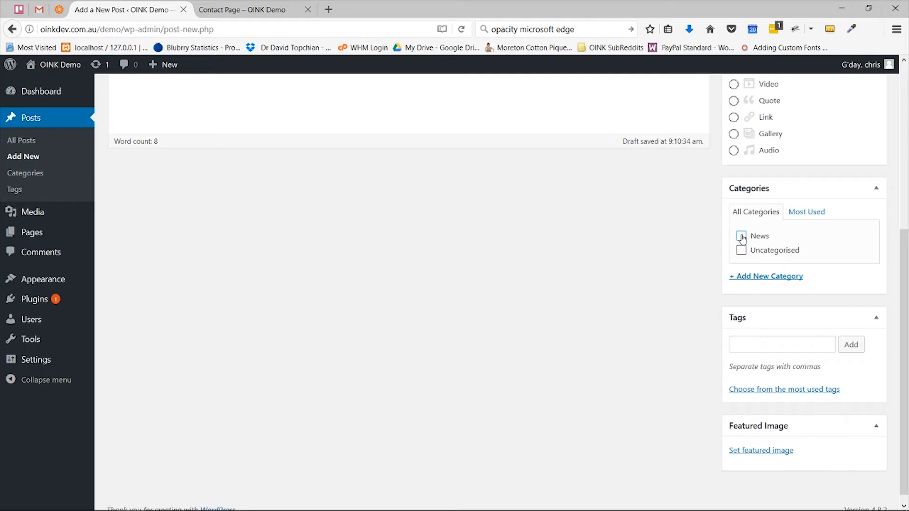
scroll(784, 251, "down", 1)
left_click(795, 334)
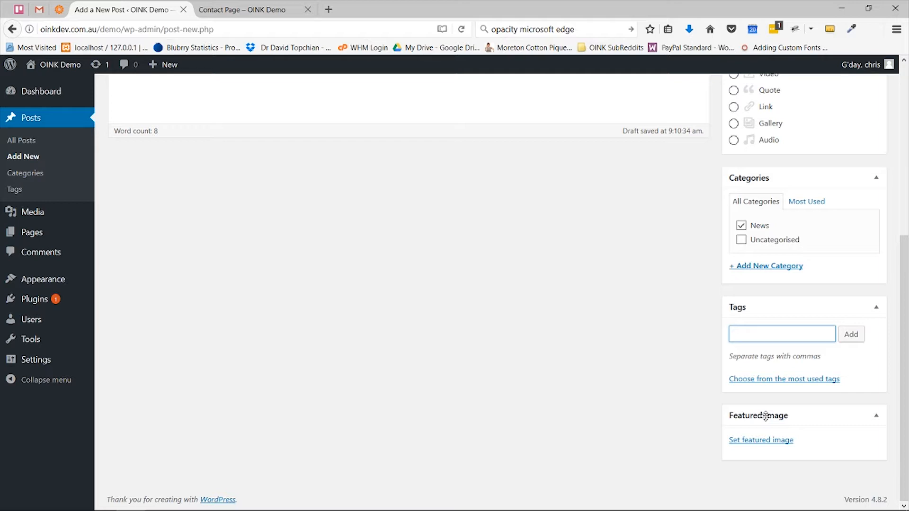
type("website")
key("Return")
type("ne")
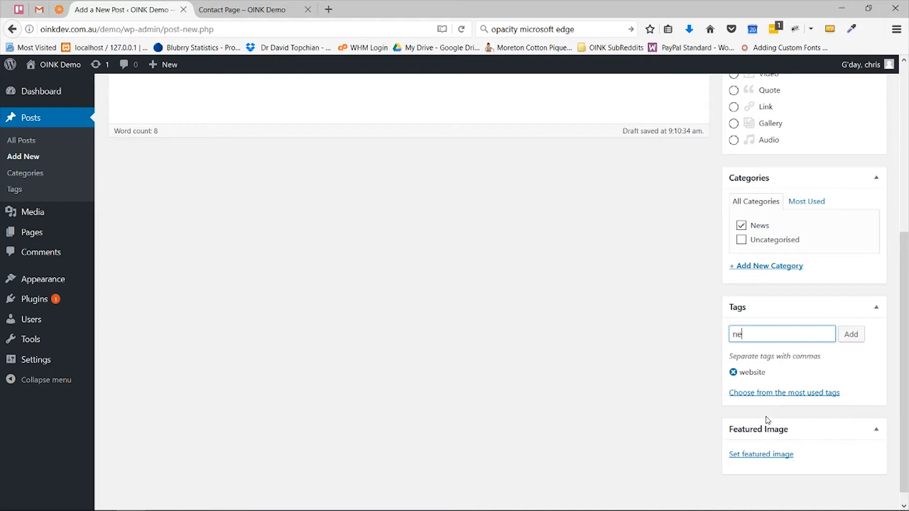
type("ws")
key("Return")
key("BackSpace")
key("BackSpace")
key("BackSpace")
key("BackSpace")
key("BackSpace")
key("BackSpace")
Set the Alice in Wonderland picture as the post's featured image and publish the post.
left_click(760, 453)
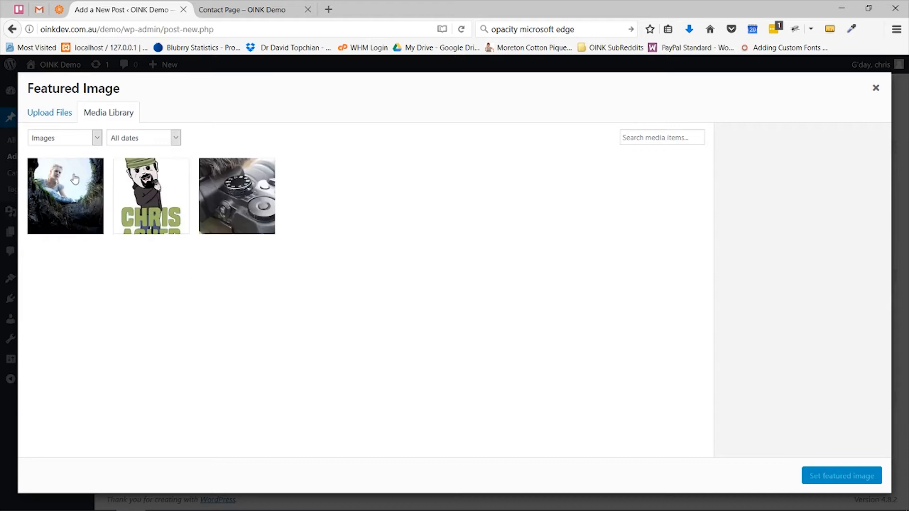
left_click(72, 176)
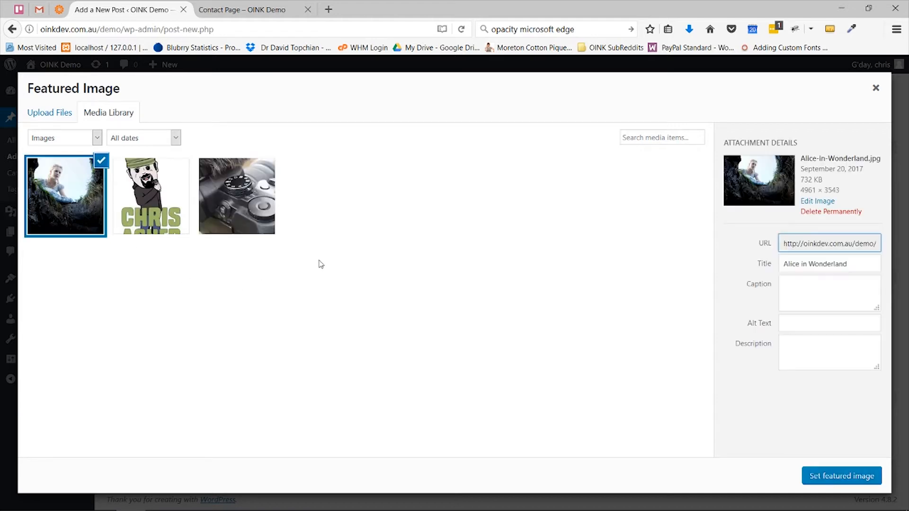
left_click(845, 477)
scroll(847, 459, "down", 3)
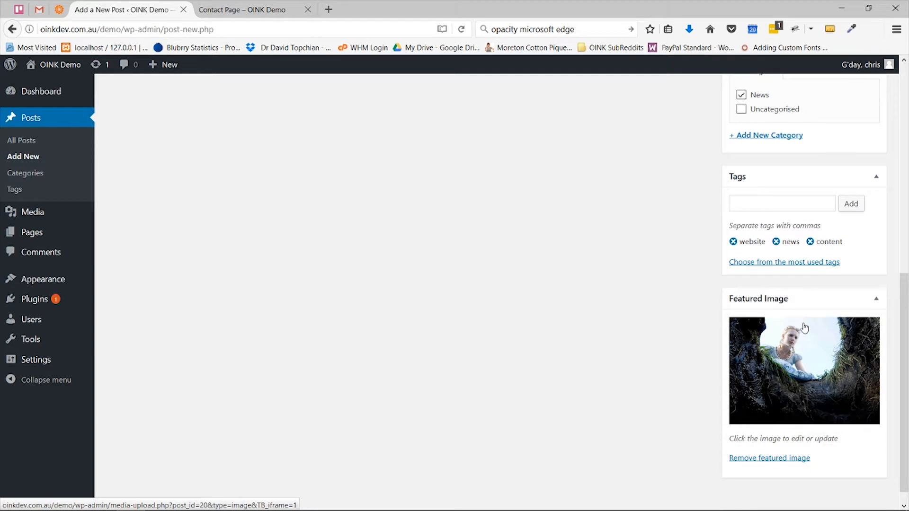
scroll(856, 362, "up", 5)
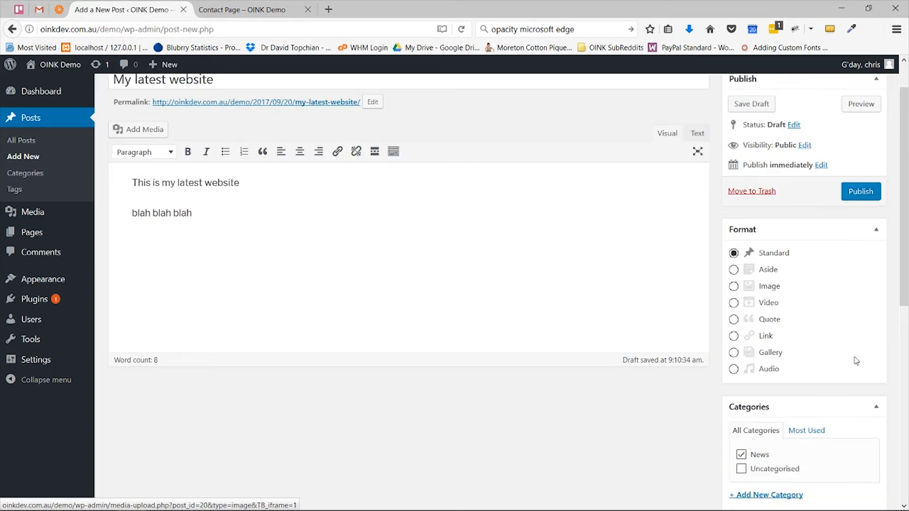
left_click(866, 236)
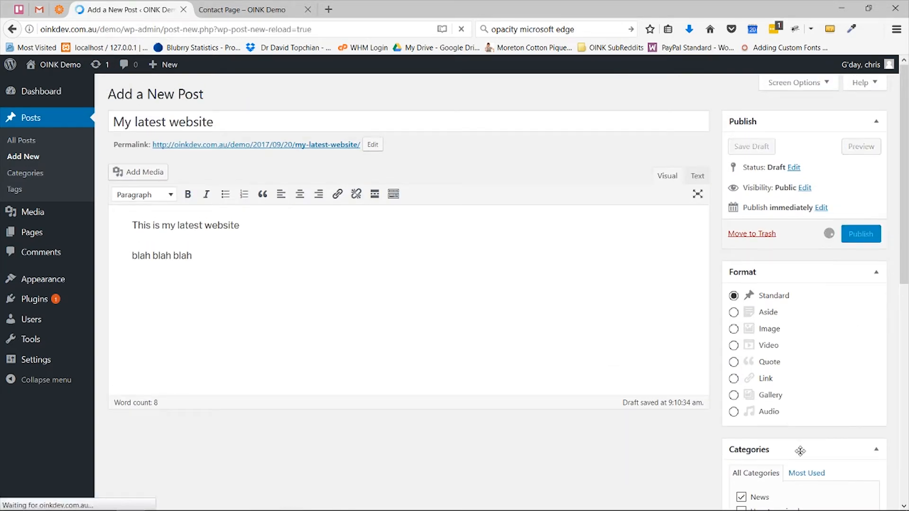
Go to the site's front page and examine how the new post appears in the posts list and sidebar.
left_click(260, 15)
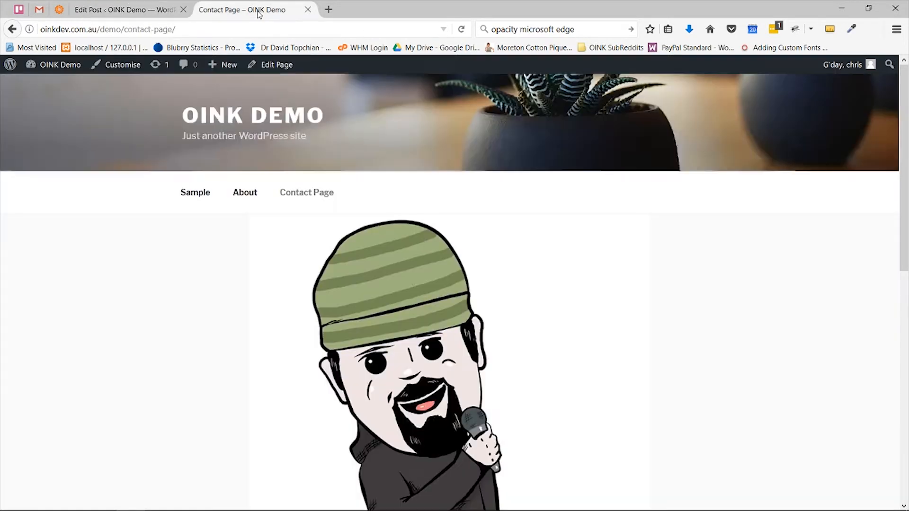
left_click(244, 118)
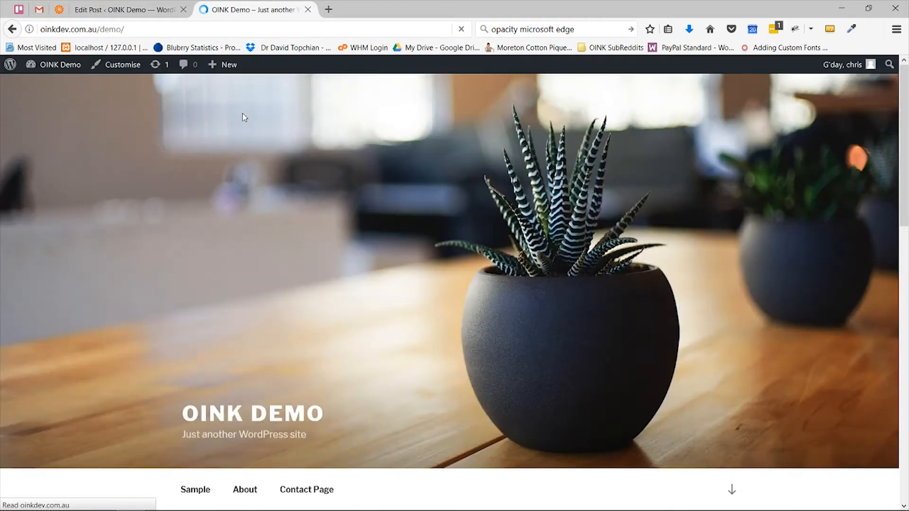
scroll(536, 190, "down", 5)
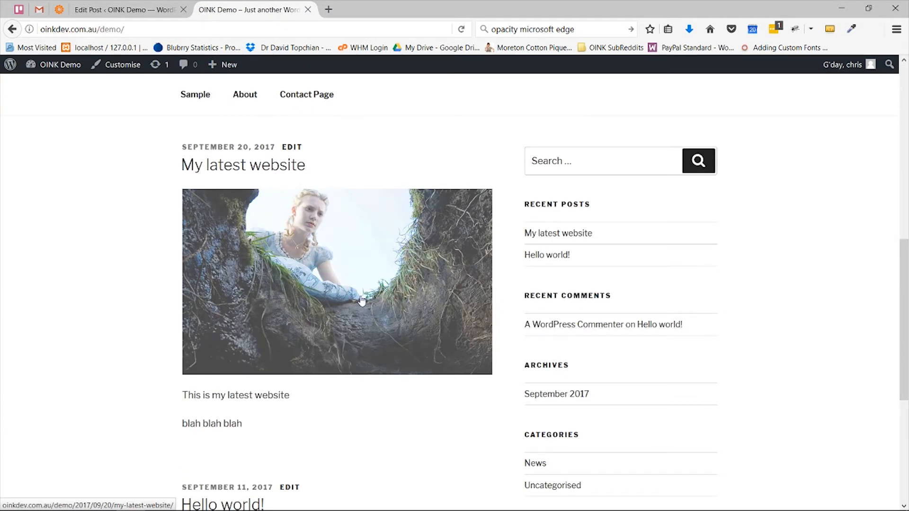
scroll(260, 201, "up", 5)
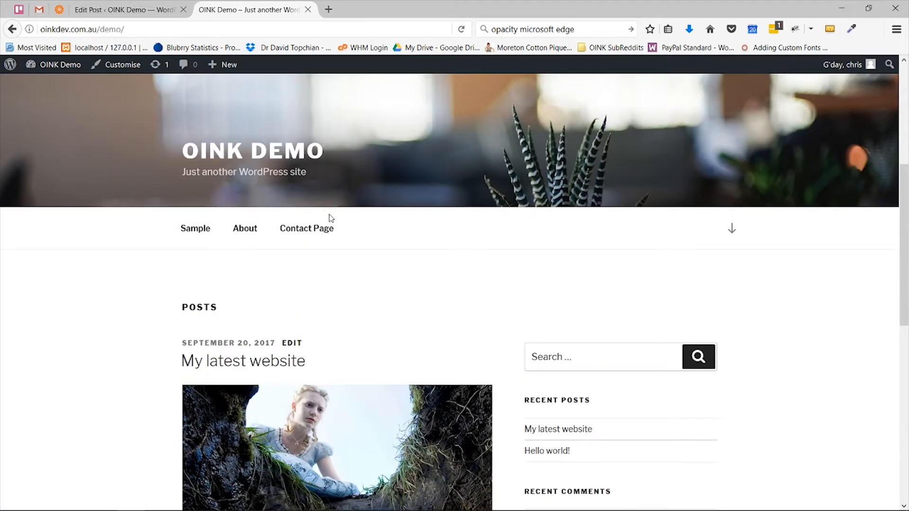
scroll(308, 366, "down", 5)
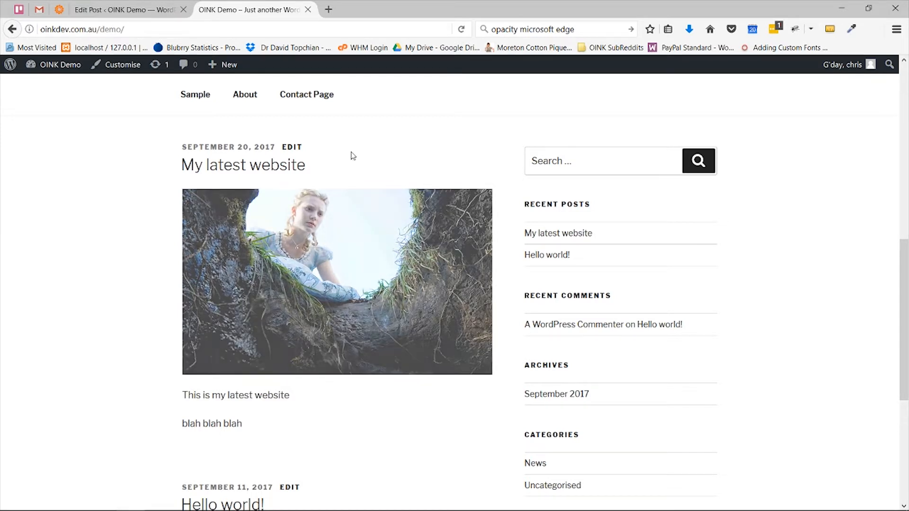
scroll(448, 311, "up", 3)
Open the "My latest website" post from the front page and review its featured image and text.
left_click(321, 300)
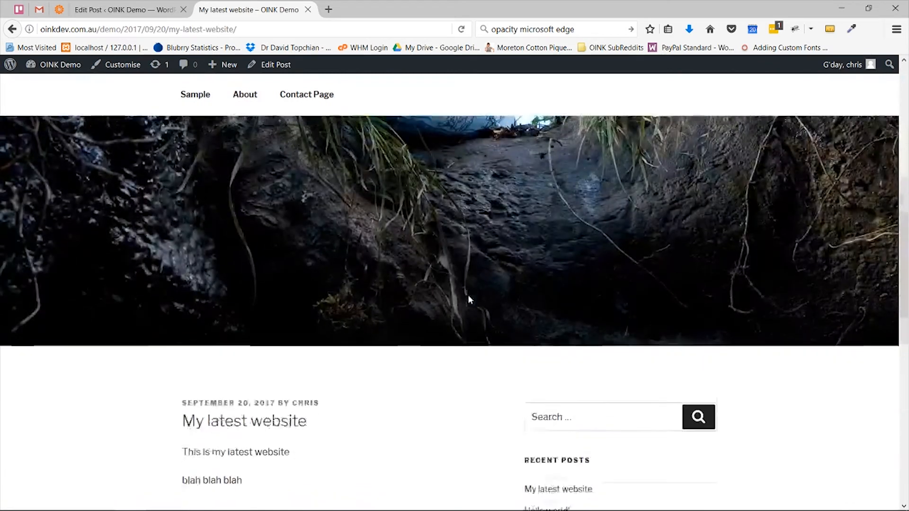
scroll(467, 299, "down", 6)
scroll(467, 298, "down", 4)
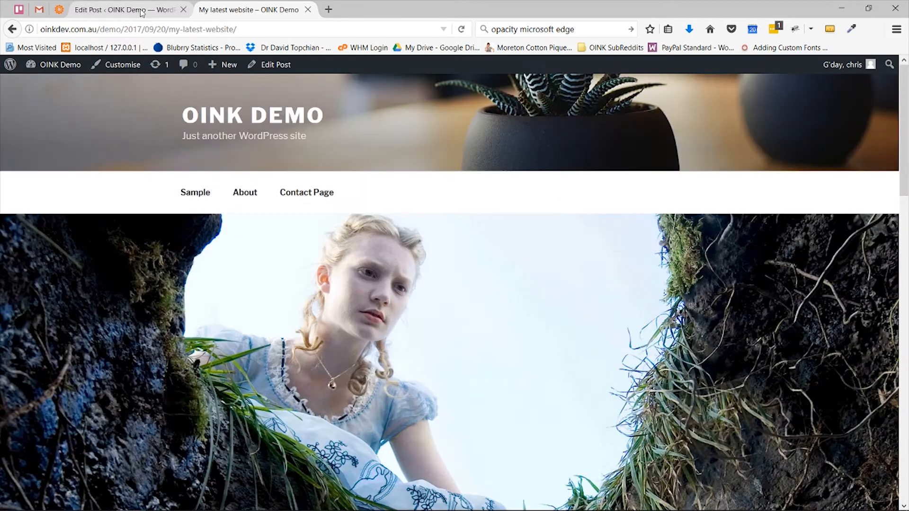
Start another new post titled "New post" with the body text "content goes here!!".
left_click(153, 10)
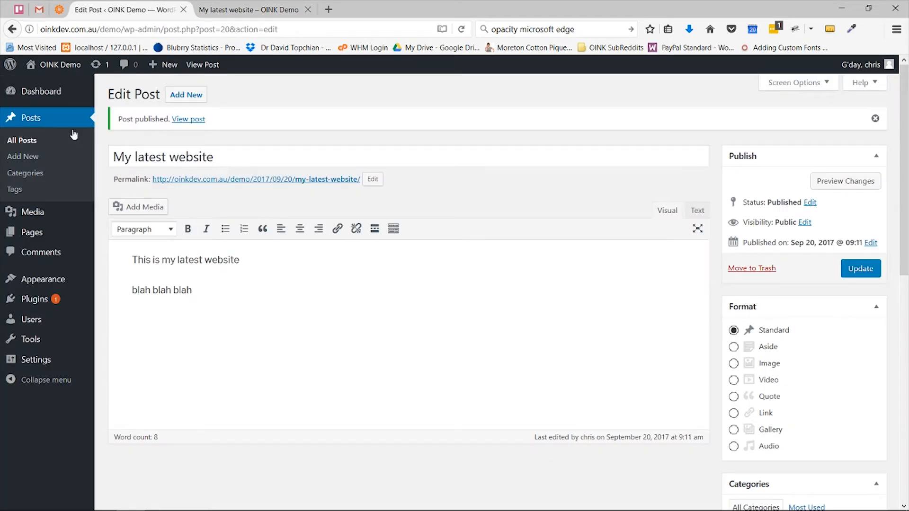
left_click(189, 94)
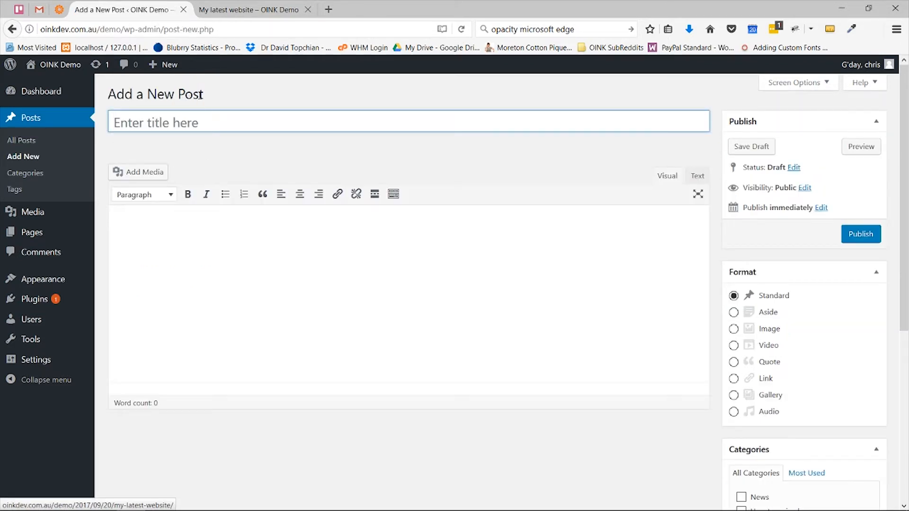
type("New po")
type("st")
key("Tab")
type("content goes here")
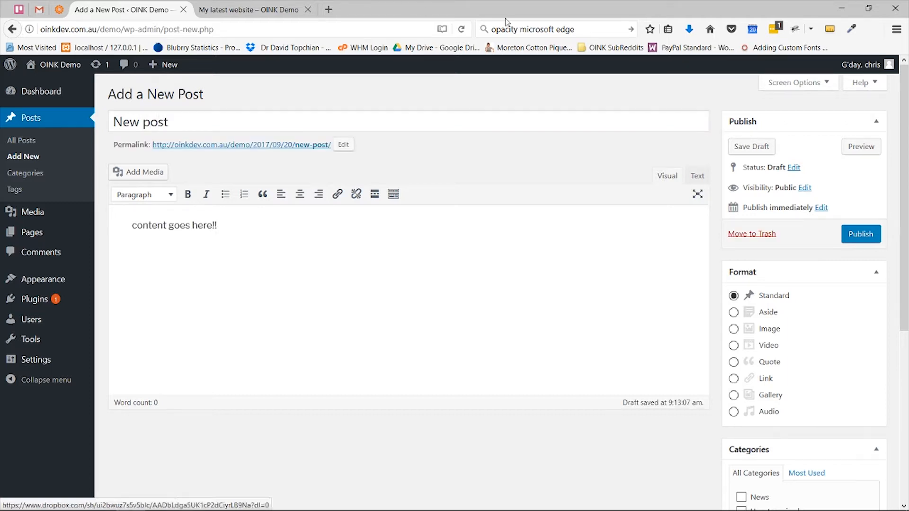
Assign the new post to the News category and publish it without tags or a featured image.
scroll(735, 374, "down", 3)
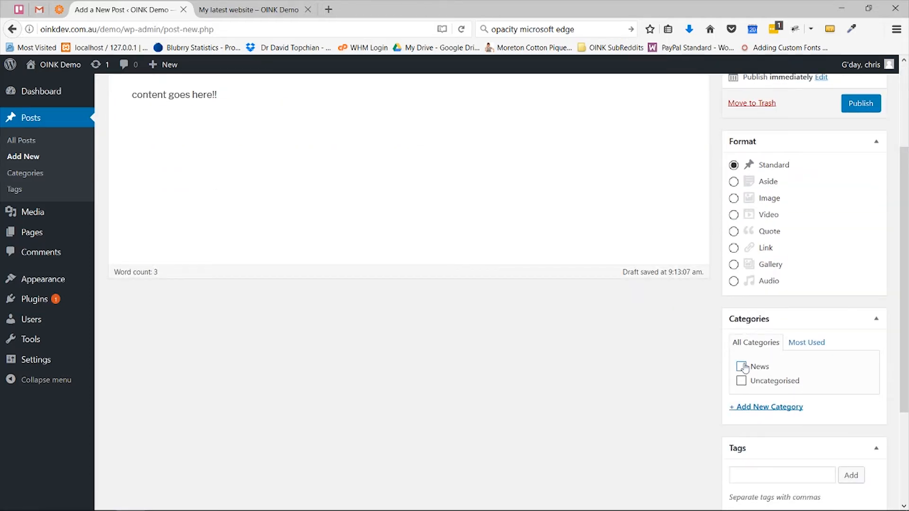
scroll(810, 359, "down", 3)
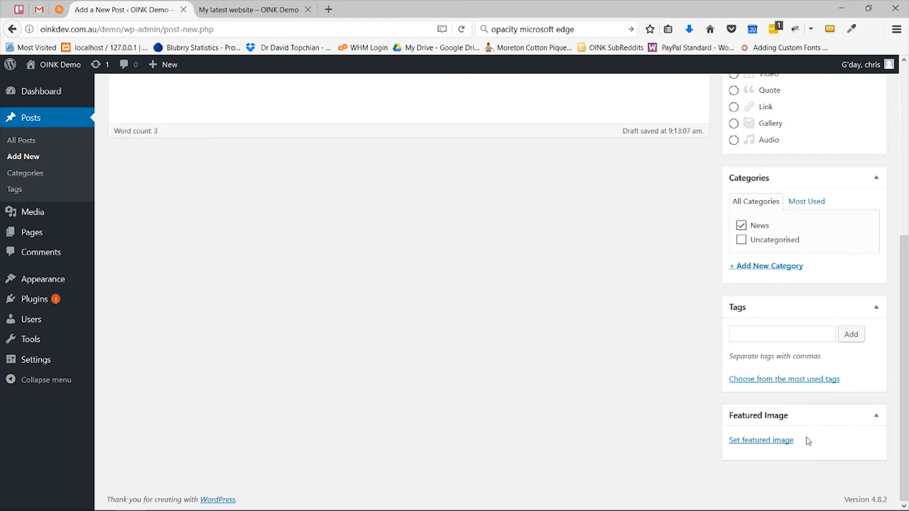
scroll(842, 428, "up", 6)
left_click(861, 224)
Go to the site's front page and examine the order of the published posts and the sidebar.
key("ctrl+Tab")
left_click(232, 116)
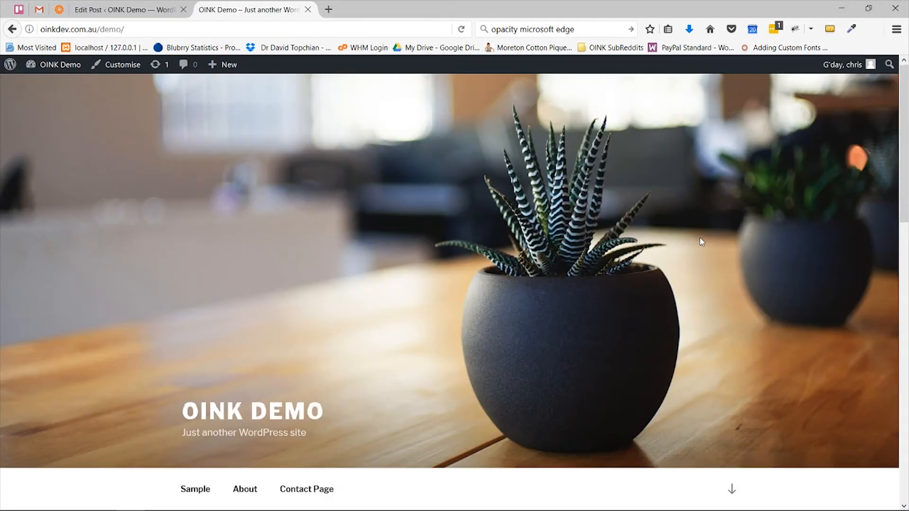
scroll(701, 242, "down", 6)
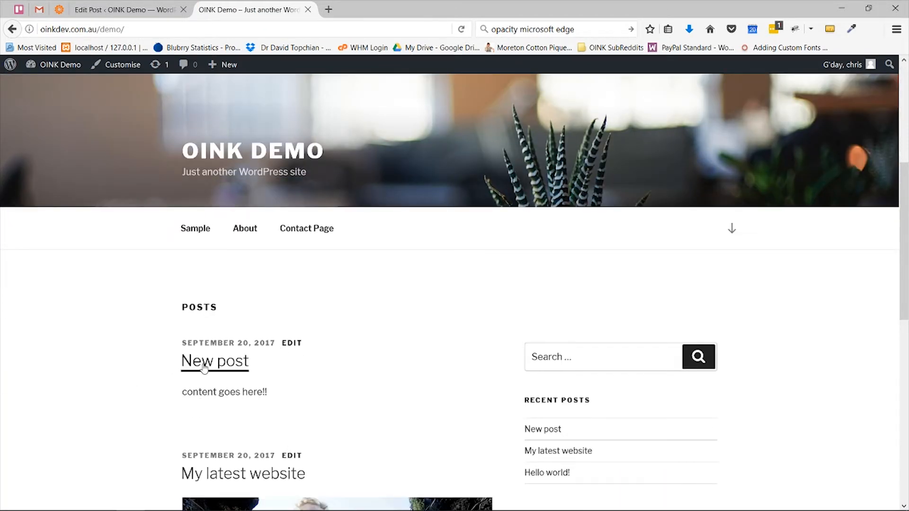
scroll(246, 355, "down", 10)
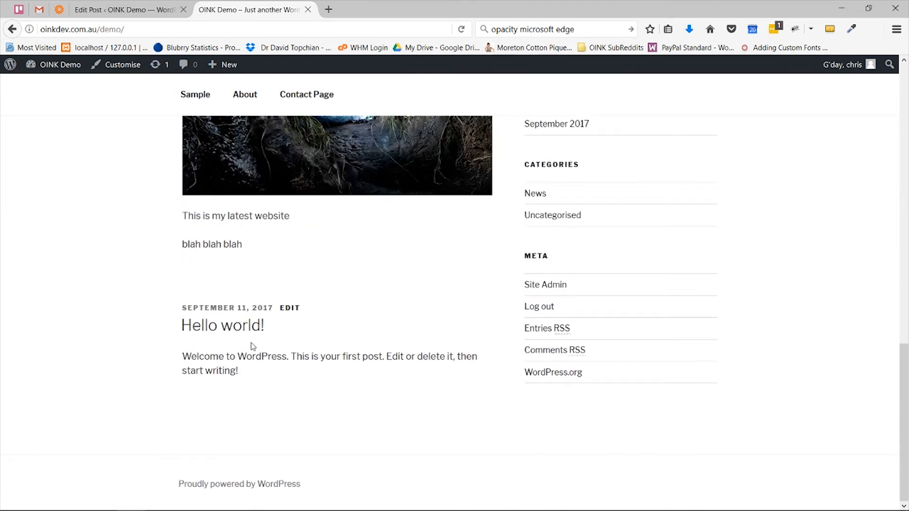
scroll(251, 345, "up", 15)
Add the News category to the Main Menu between About and Contact Page, and save the menu.
key("ctrl+shift+Tab")
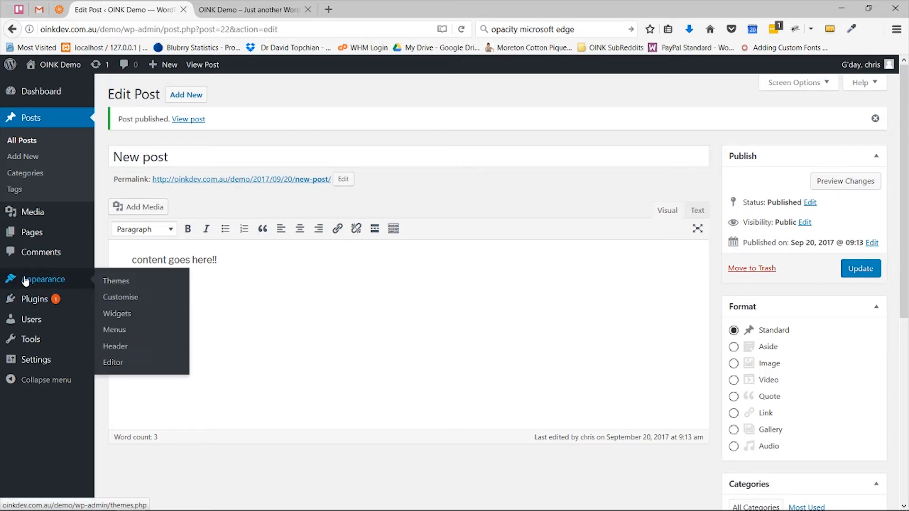
mouse_move(43, 279)
left_click(117, 332)
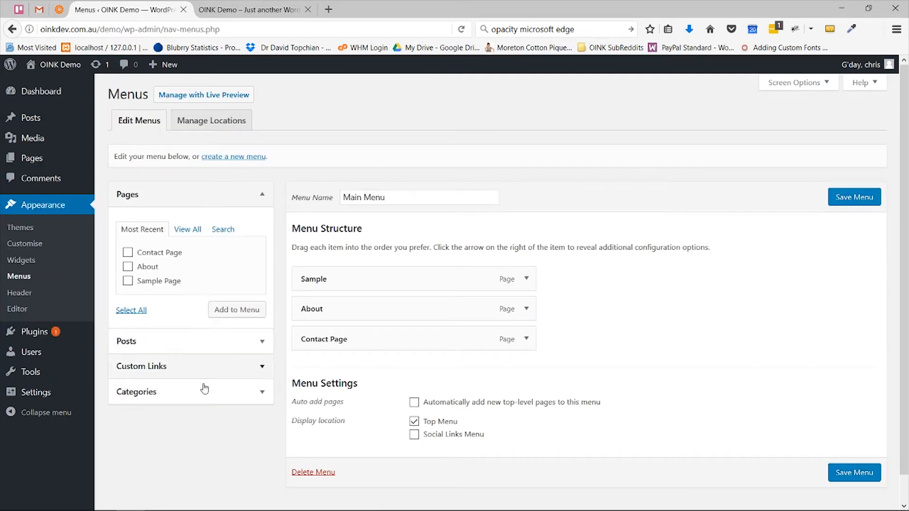
left_click(205, 396)
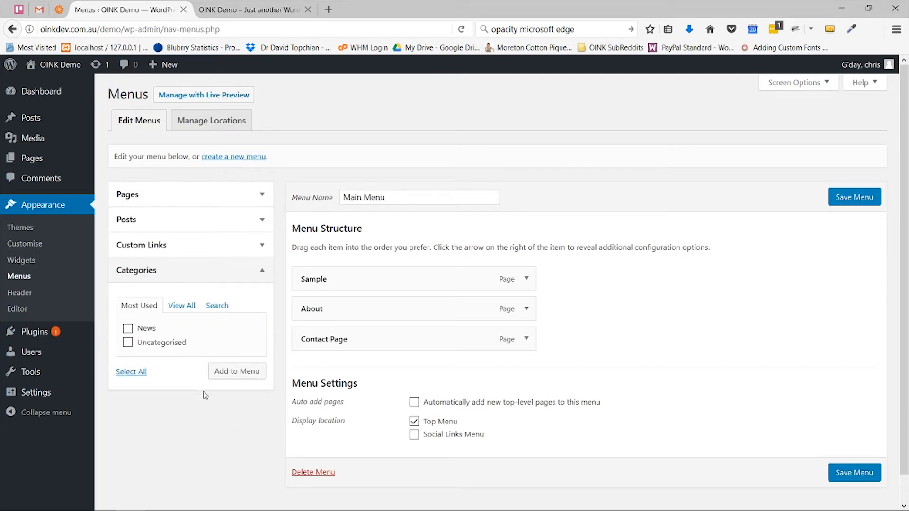
left_click(128, 328)
left_click(243, 371)
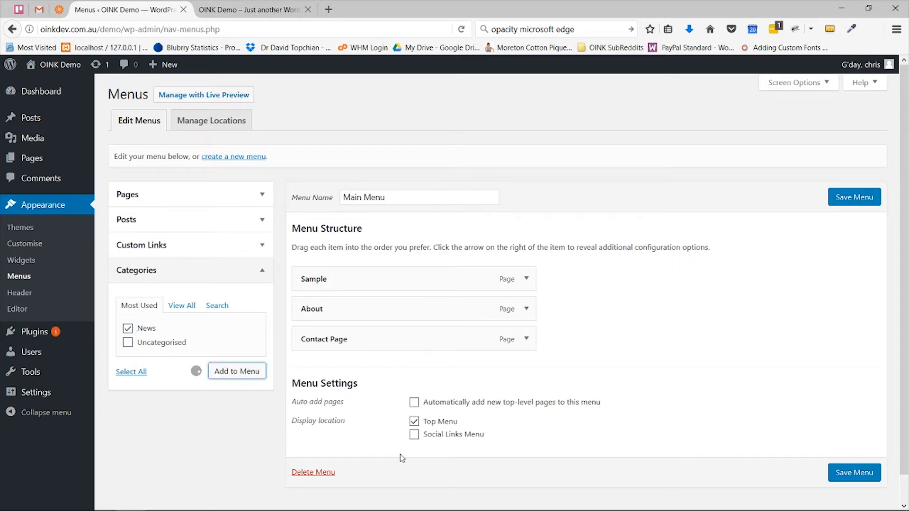
left_click_drag(380, 367, 402, 337)
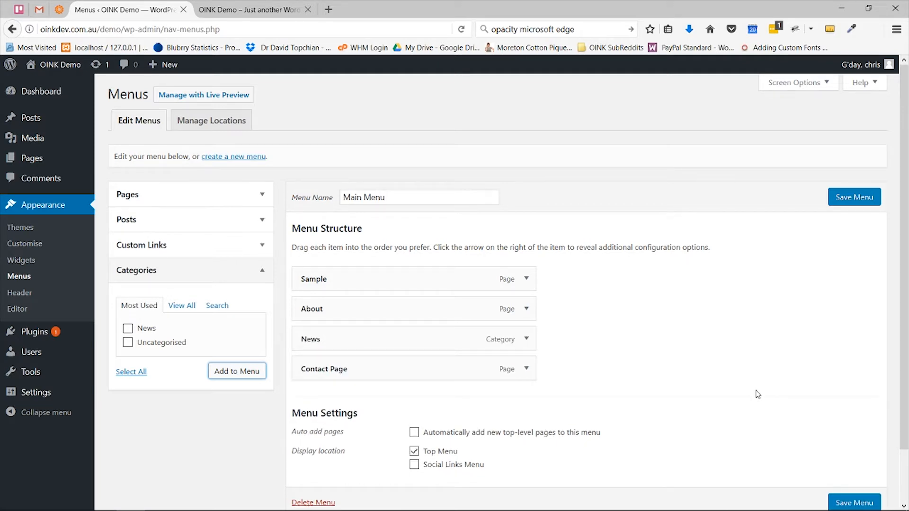
left_click(863, 199)
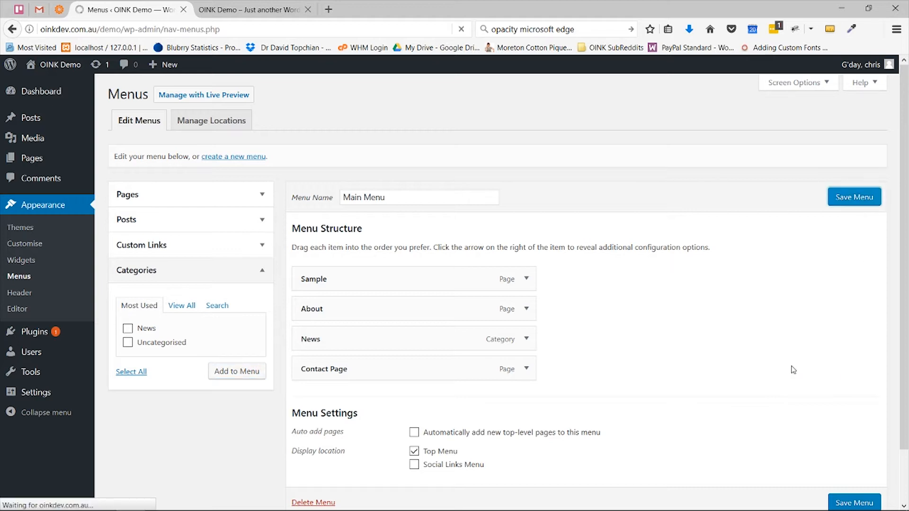
Open News from the live site's navigation menu and examine the category heading and the posts listed under it.
key("ctrl+Tab")
scroll(371, 180, "down", 4)
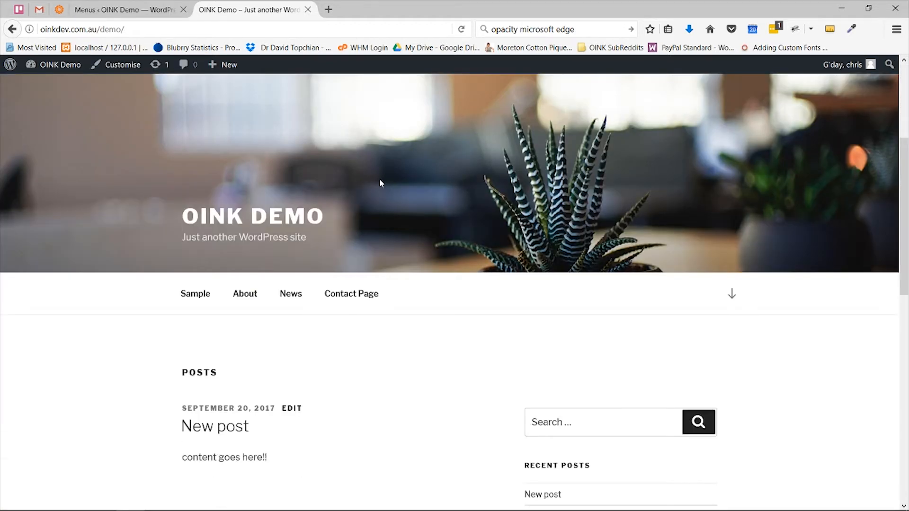
left_click(292, 295)
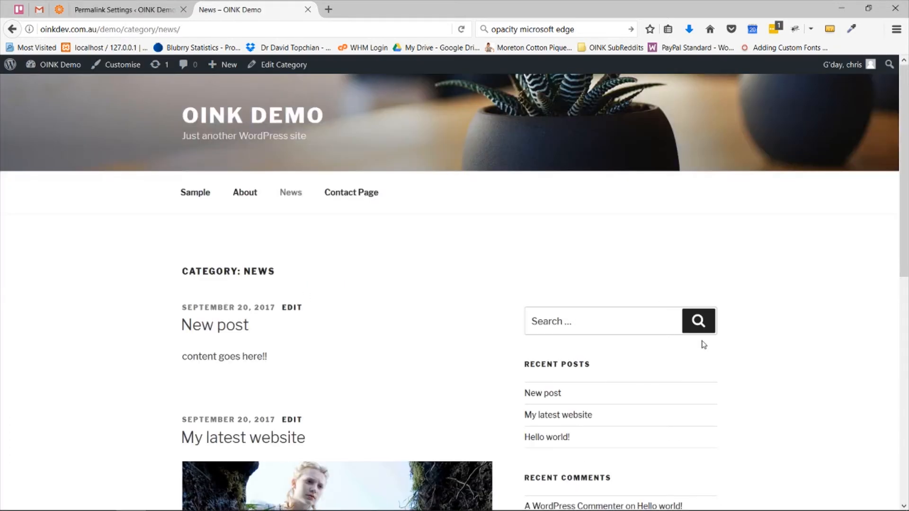
left_click_drag(187, 270, 281, 270)
scroll(492, 297, "down", 7)
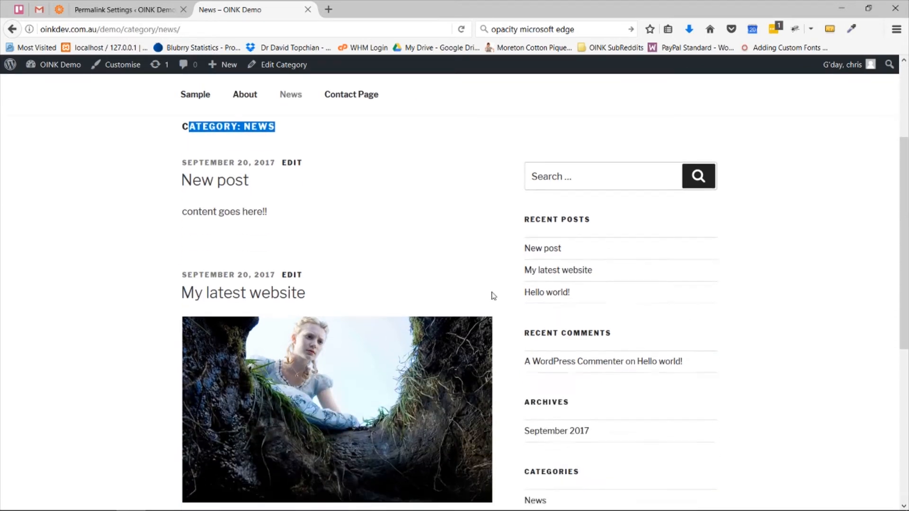
scroll(399, 282, "up", 7)
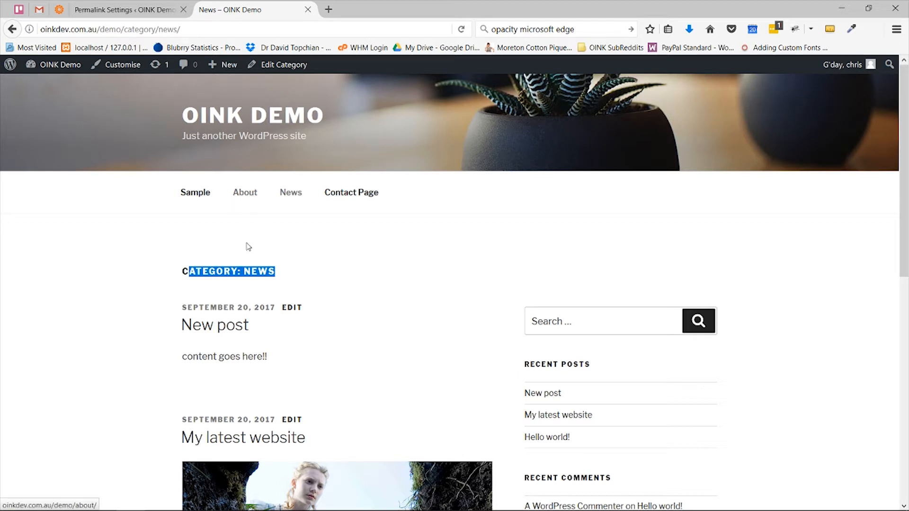
scroll(255, 270, "down", 3)
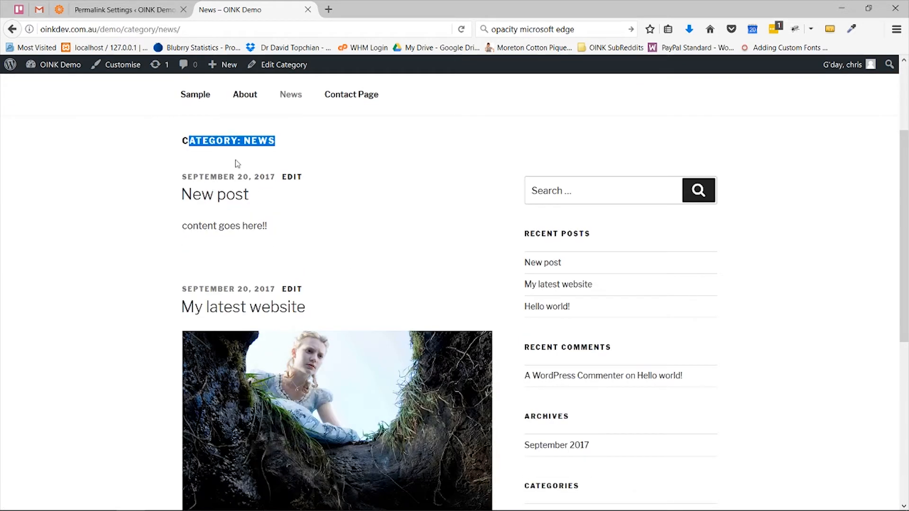
scroll(198, 268, "down", 2)
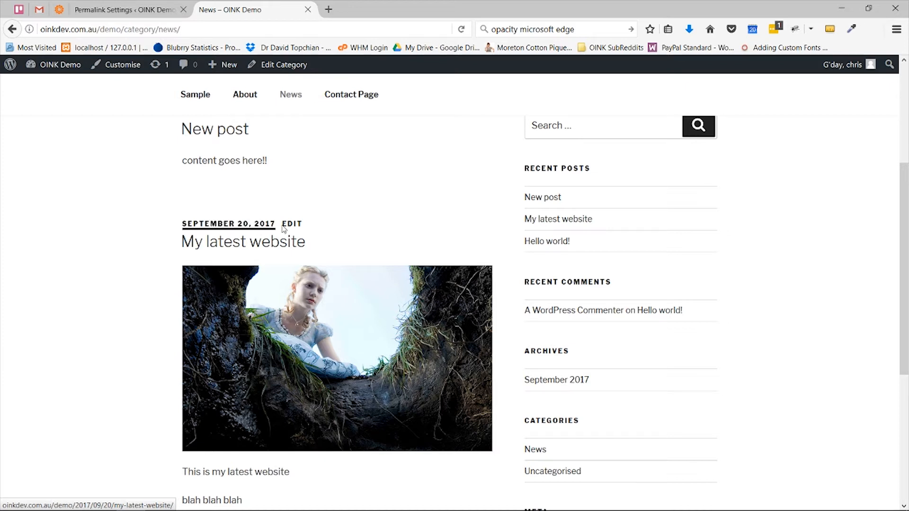
scroll(285, 228, "up", 4)
Open the About page on the live site and review its featured image and static text.
left_click(244, 194)
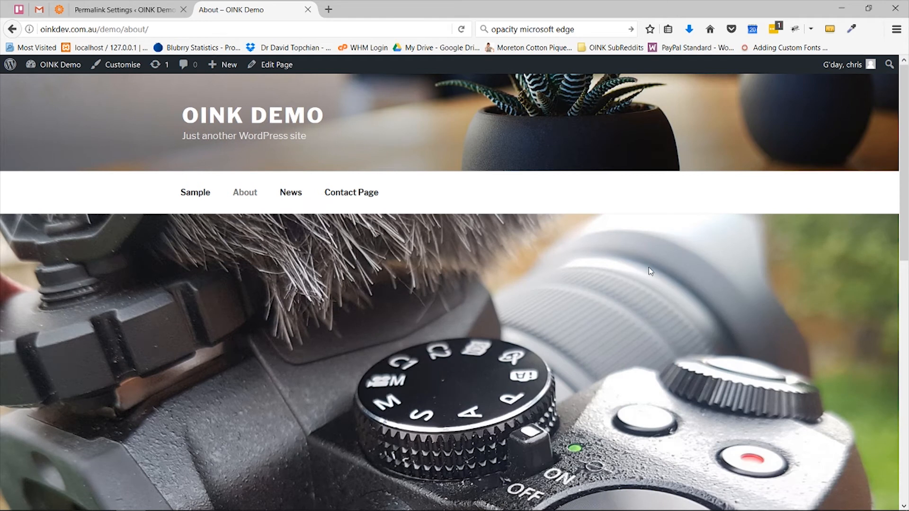
scroll(650, 271, "down", 6)
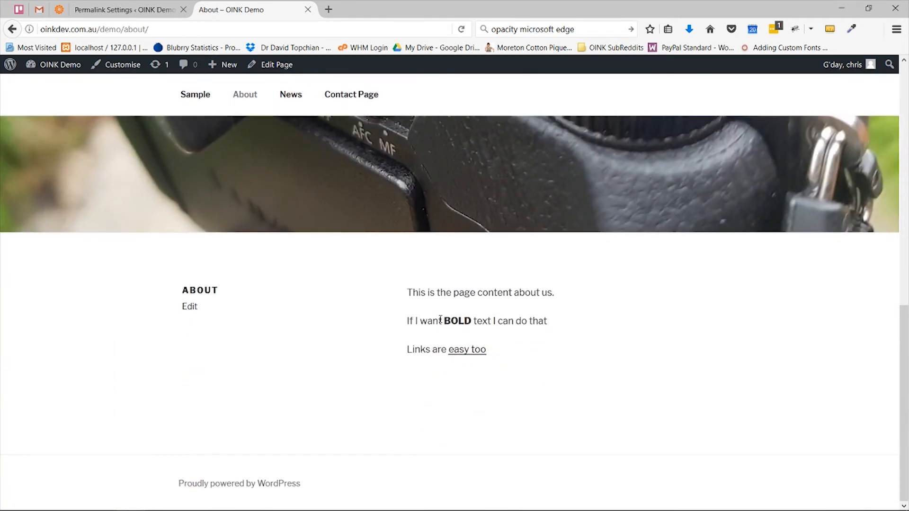
scroll(501, 431, "up", 4)
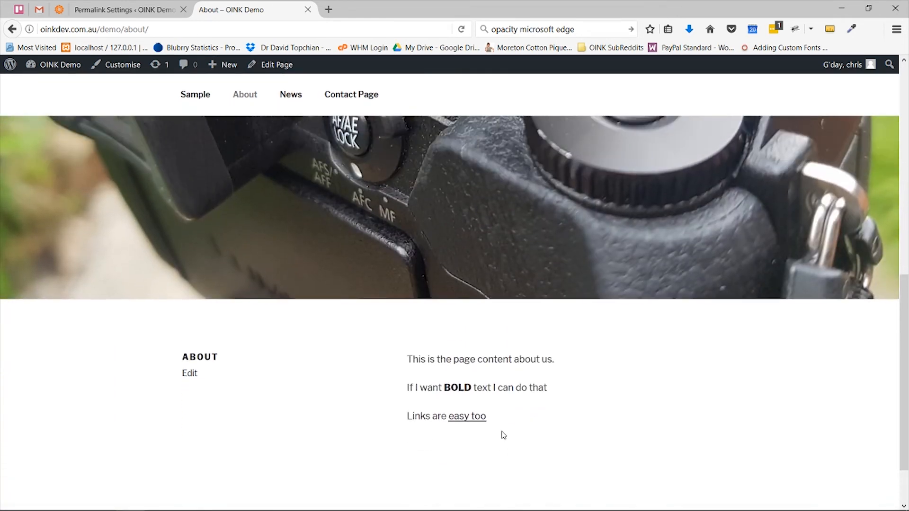
scroll(504, 426, "down", 4)
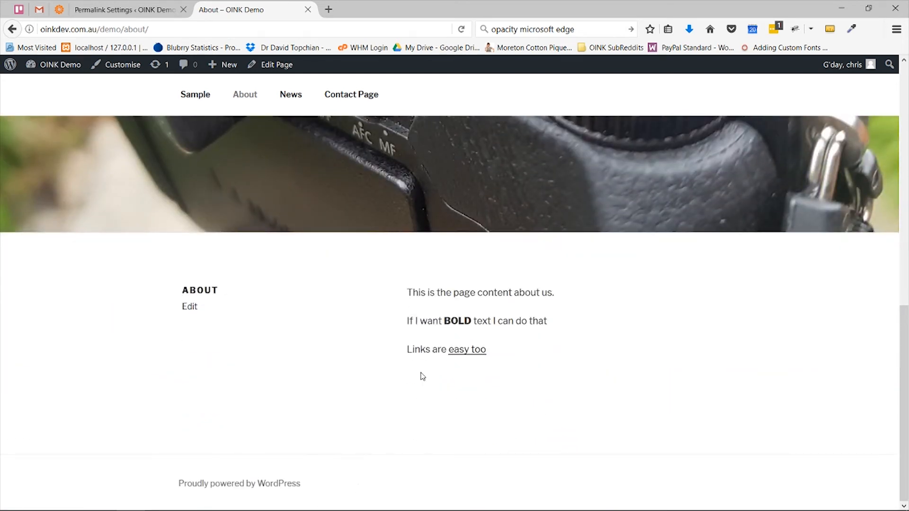
scroll(508, 423, "up", 5)
Reopen the News category listing and compare it with the posts list on the site's front page.
left_click(290, 95)
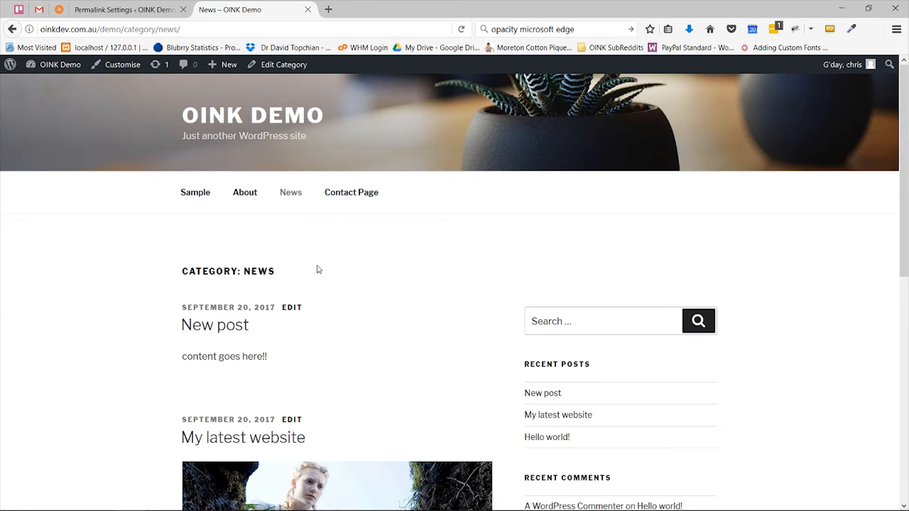
scroll(246, 345, "down", 8)
scroll(265, 343, "up", 7)
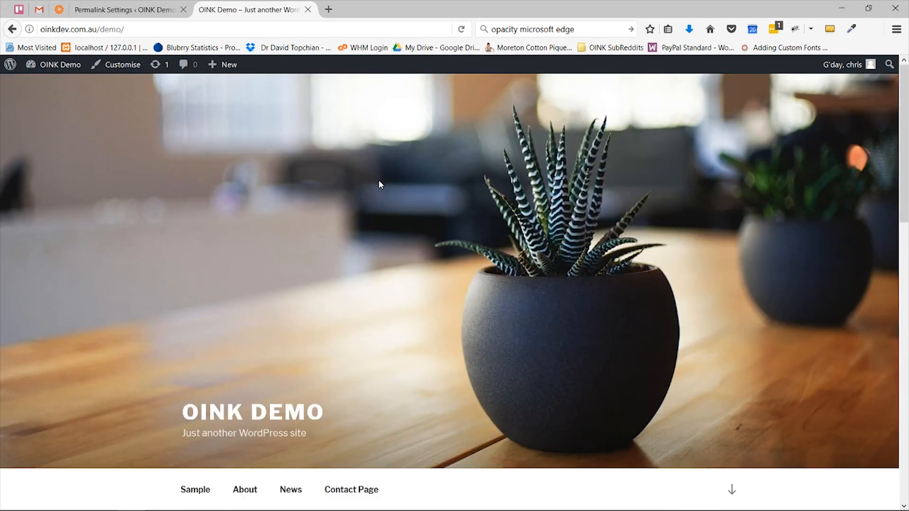
scroll(438, 216, "down", 8)
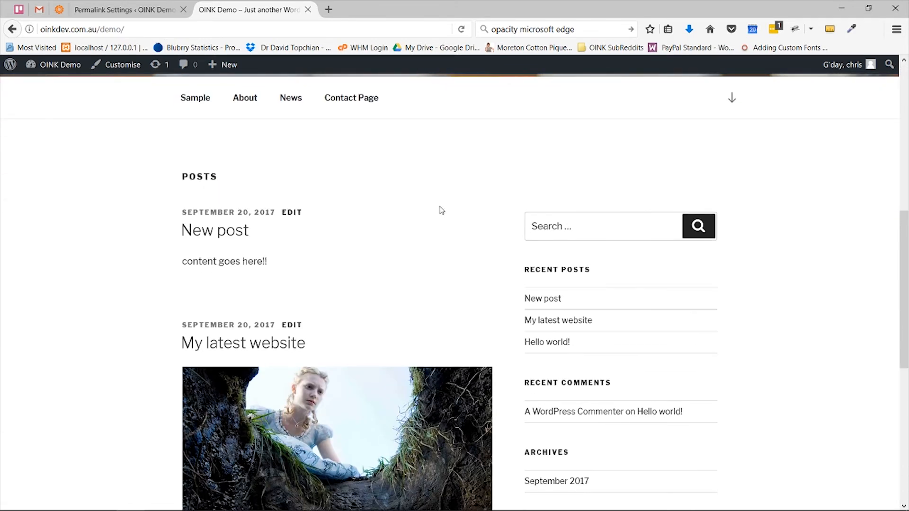
scroll(443, 386, "down", 4)
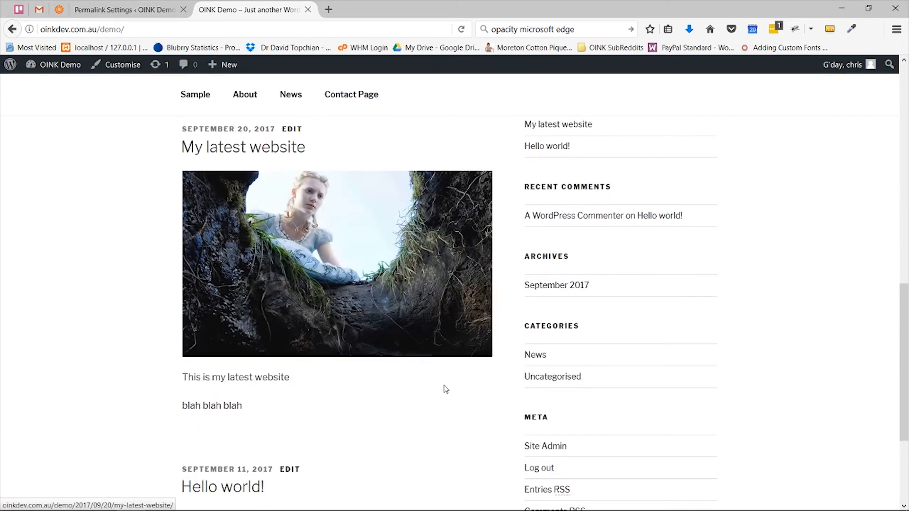
scroll(446, 389, "up", 10)
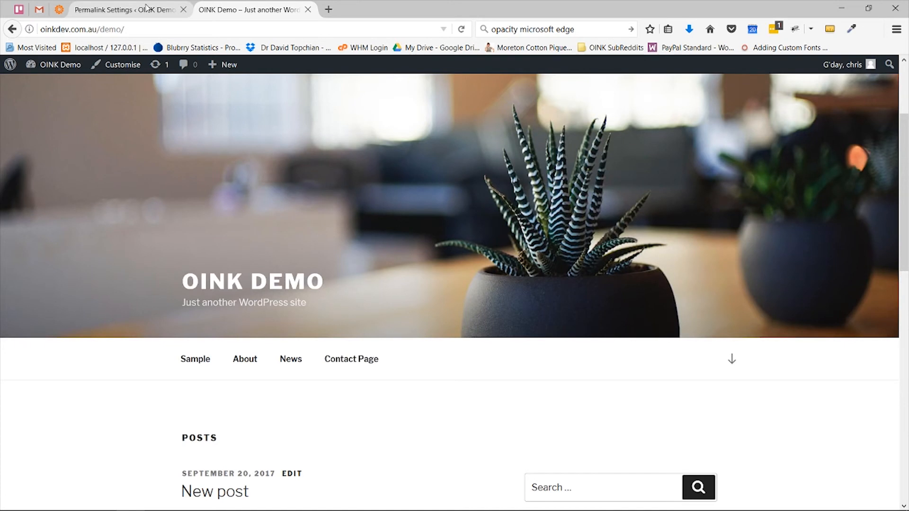
In the Reading settings, make Sample Page the static front page, save the changes and check the site's front page.
left_click(124, 10)
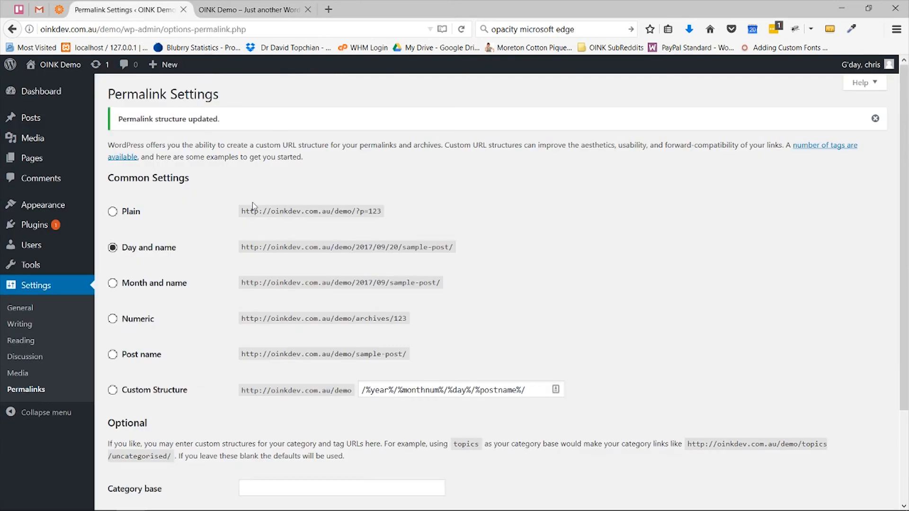
left_click(21, 345)
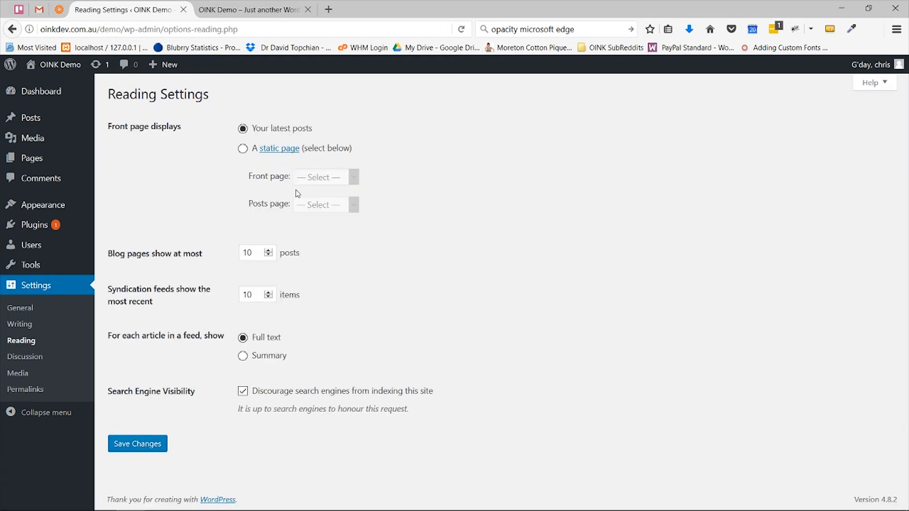
left_click(243, 150)
left_click(349, 181)
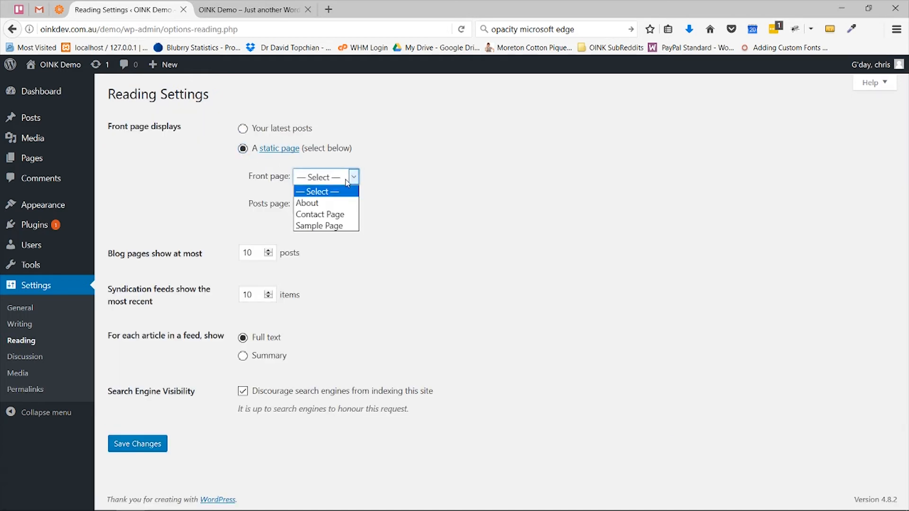
left_click(340, 226)
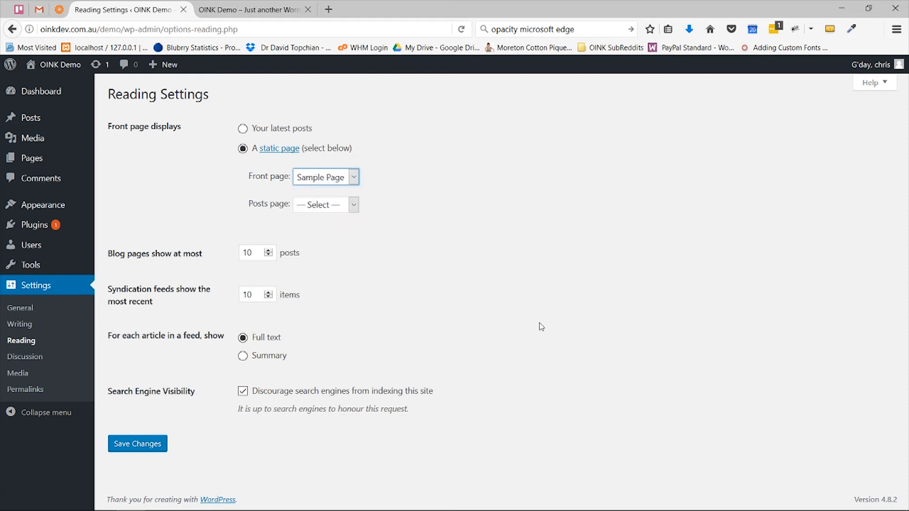
left_click(135, 447)
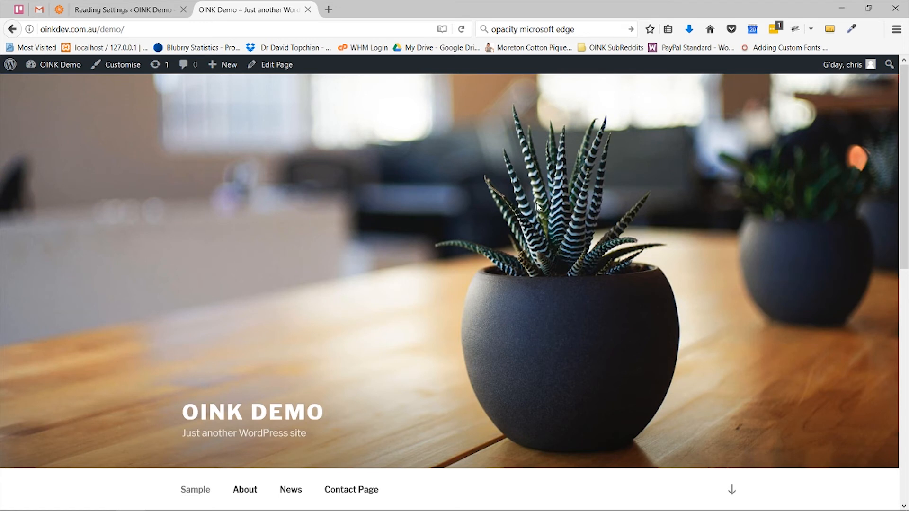
scroll(539, 201, "down", 6)
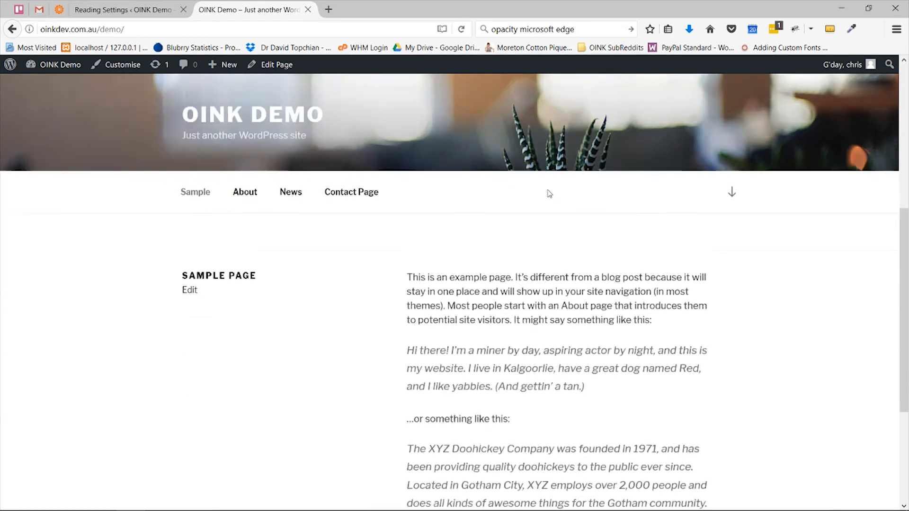
Look through the static front page's header and Sample Page text, and open the News category listing to view its posts.
scroll(552, 192, "down", 3)
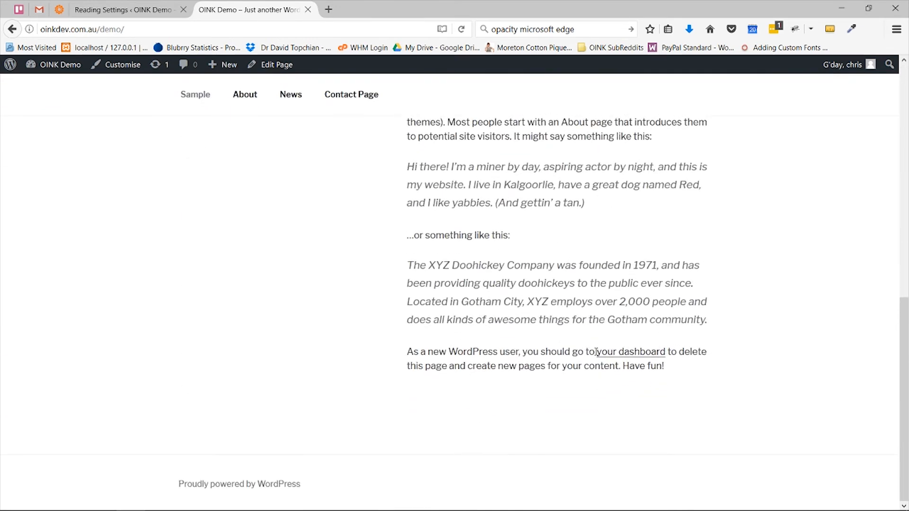
scroll(597, 348, "up", 10)
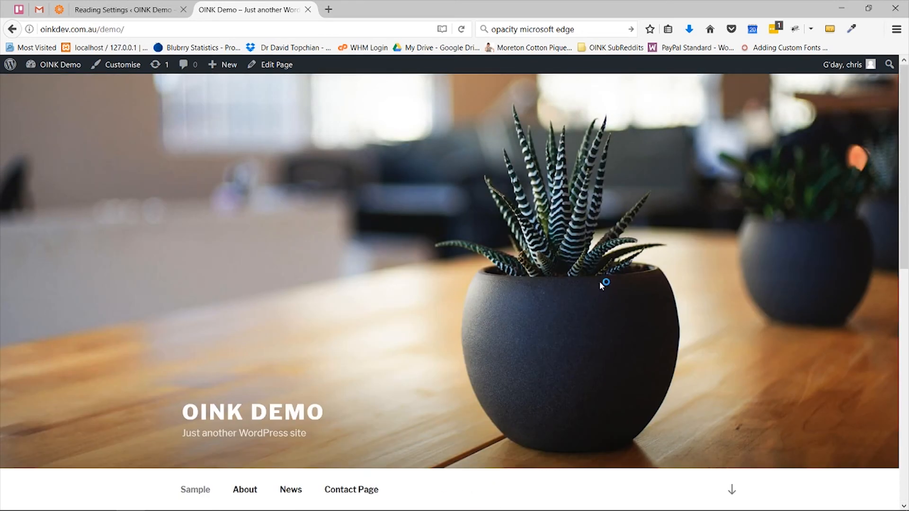
scroll(601, 284, "down", 4)
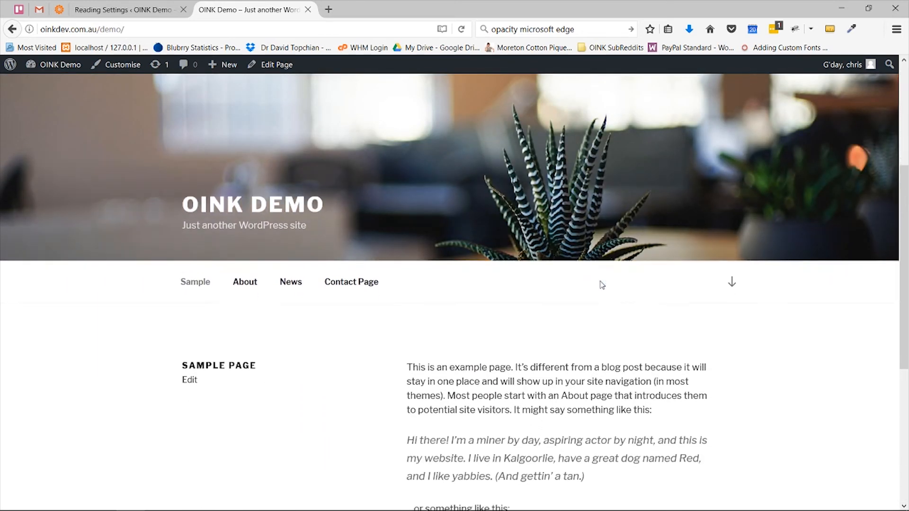
scroll(601, 284, "down", 3)
scroll(604, 277, "down", 3)
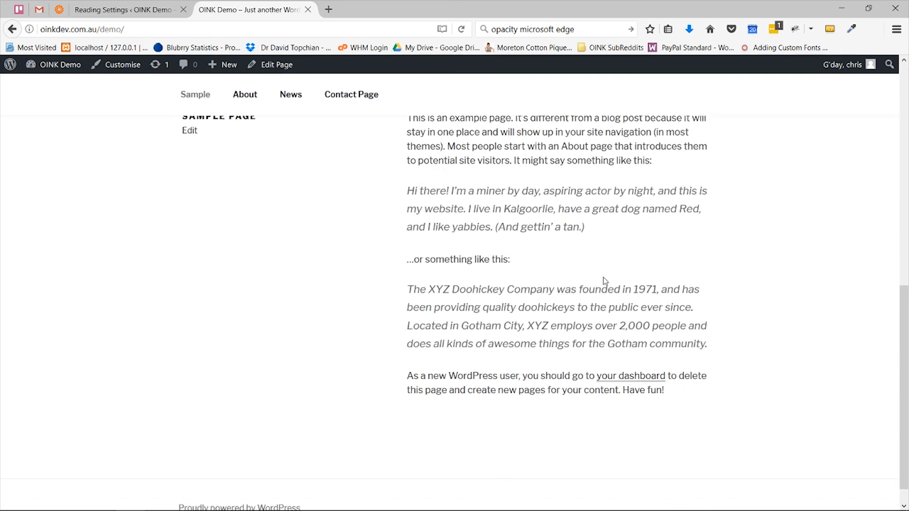
scroll(615, 311, "up", 3)
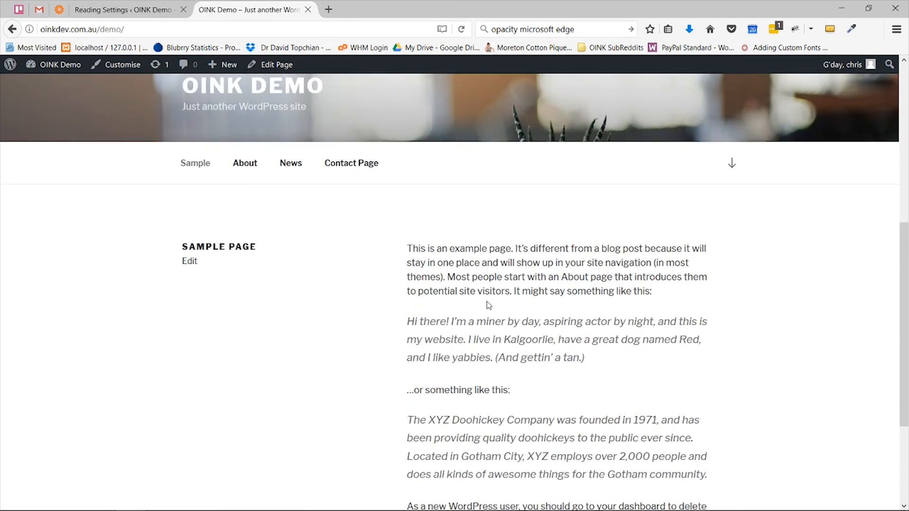
left_click(293, 163)
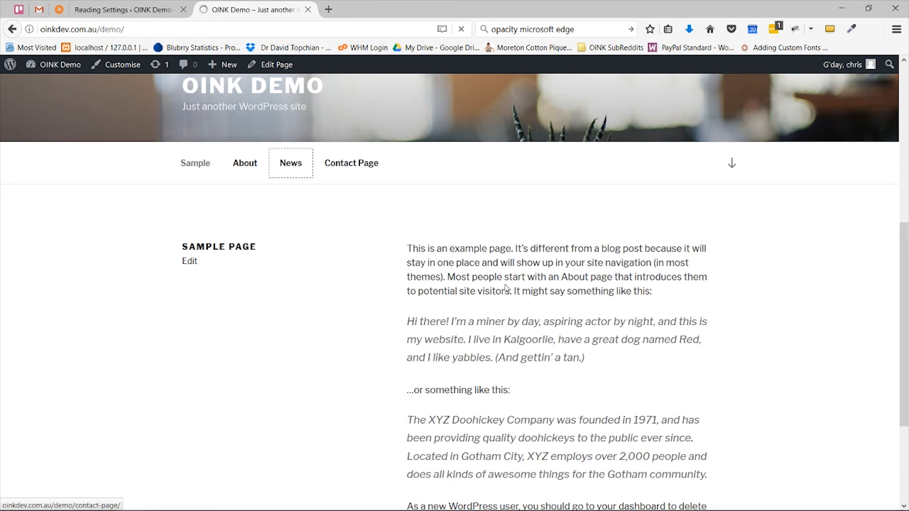
scroll(446, 255, "down", 3)
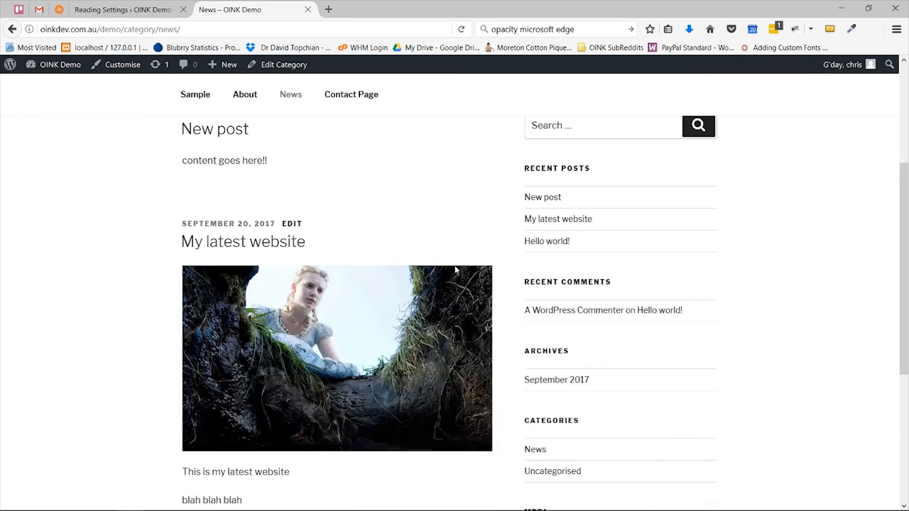